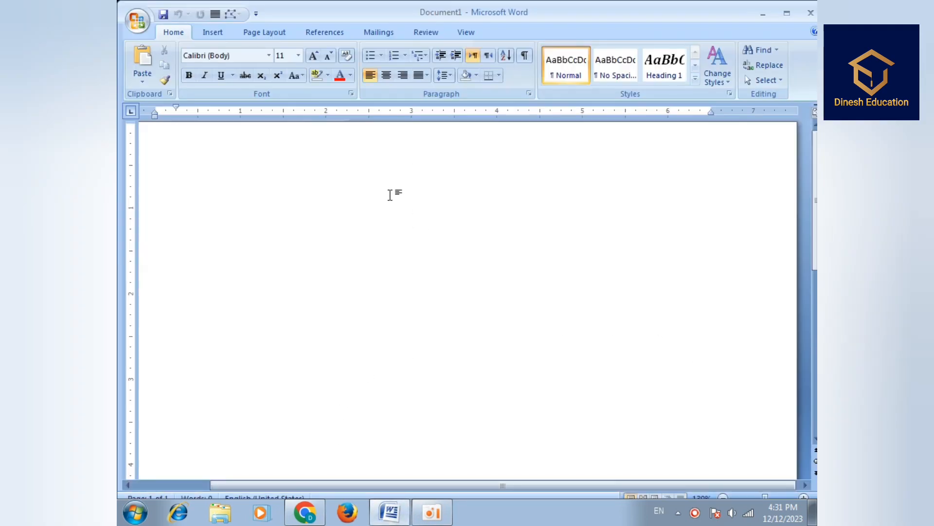
- Open the recent document "On the Insert ta1"
left_click(427, 32)
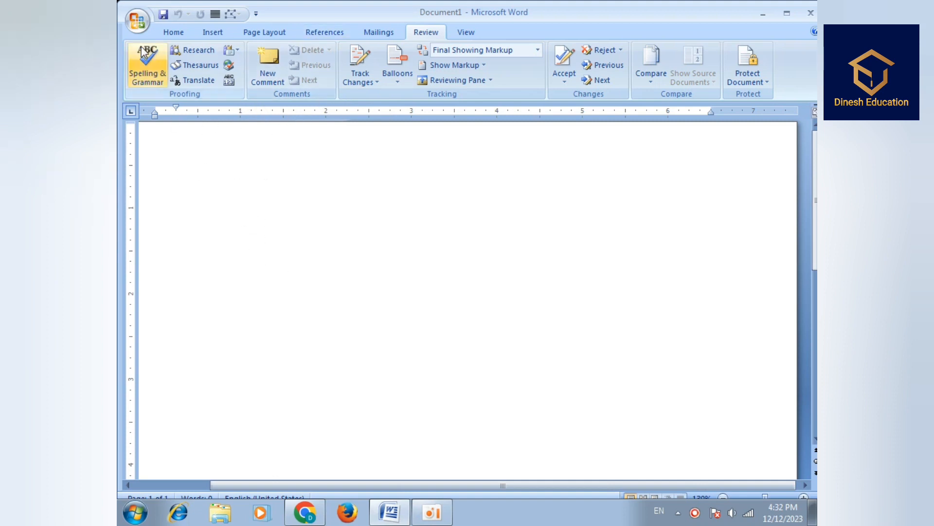
left_click(141, 22)
left_click(265, 60)
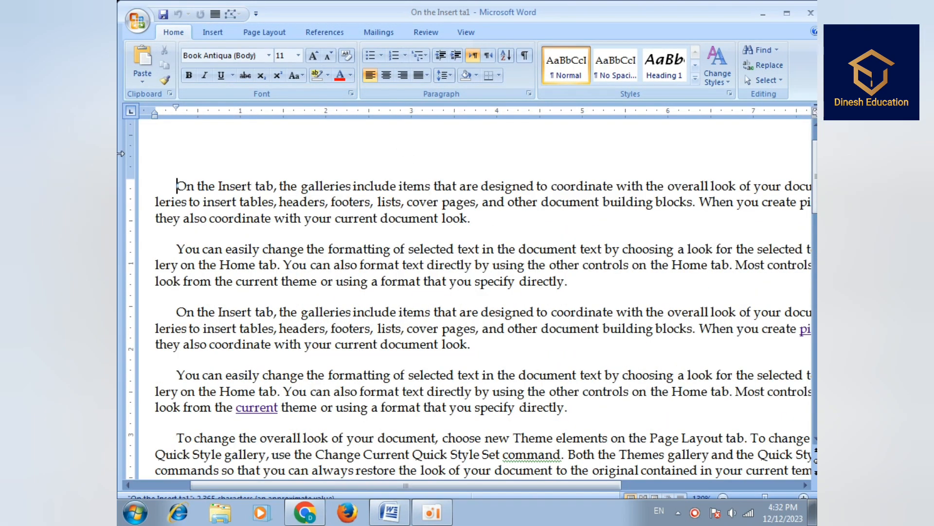
- Attach a new comment reading "ADD COMA AND FULLSTOP" to the first paragraph
left_click_drag(176, 188, 453, 215)
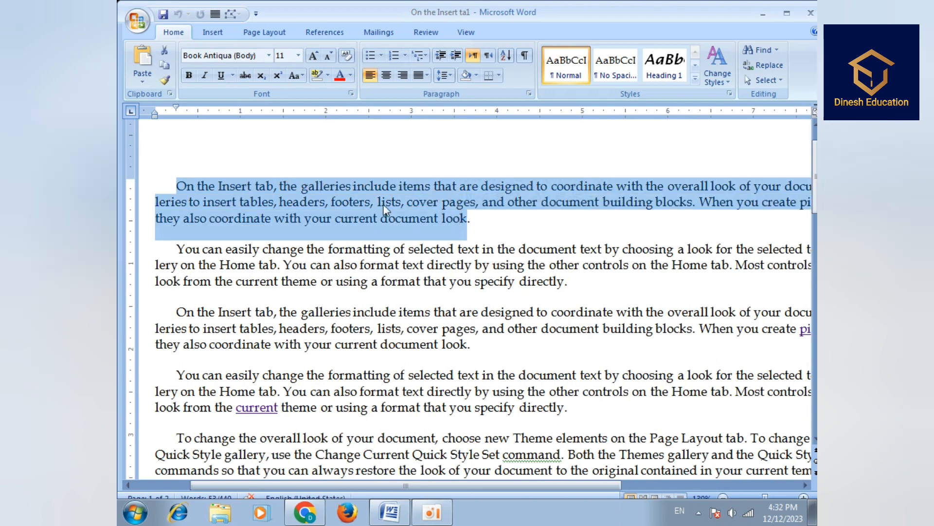
left_click(432, 31)
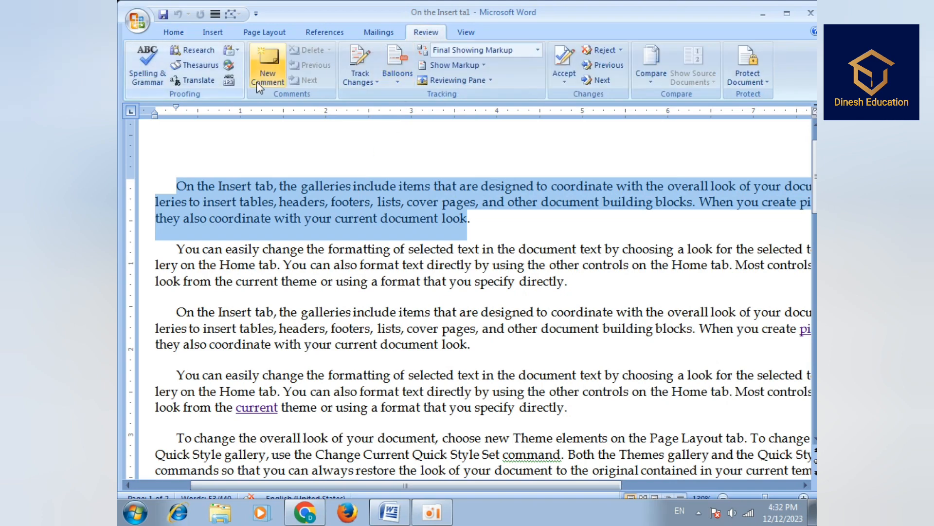
left_click(269, 82)
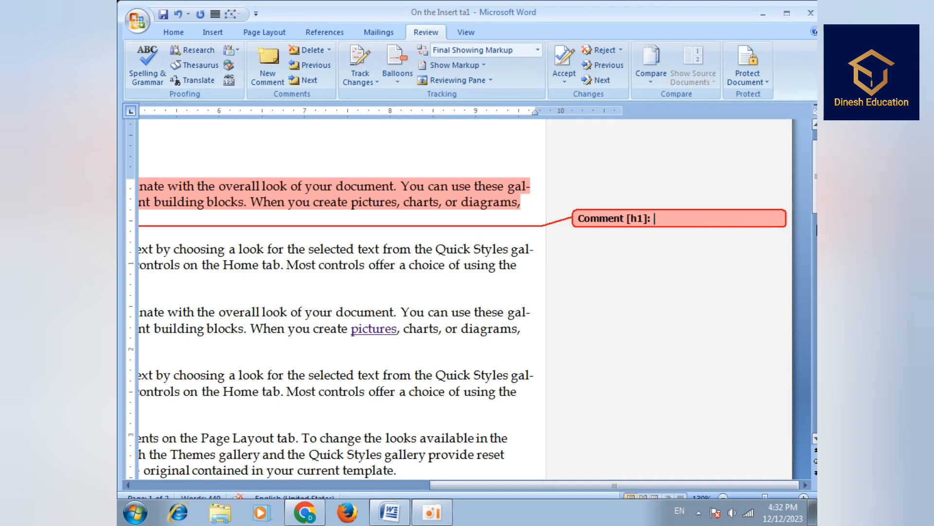
type("ADD COM")
type("A AND")
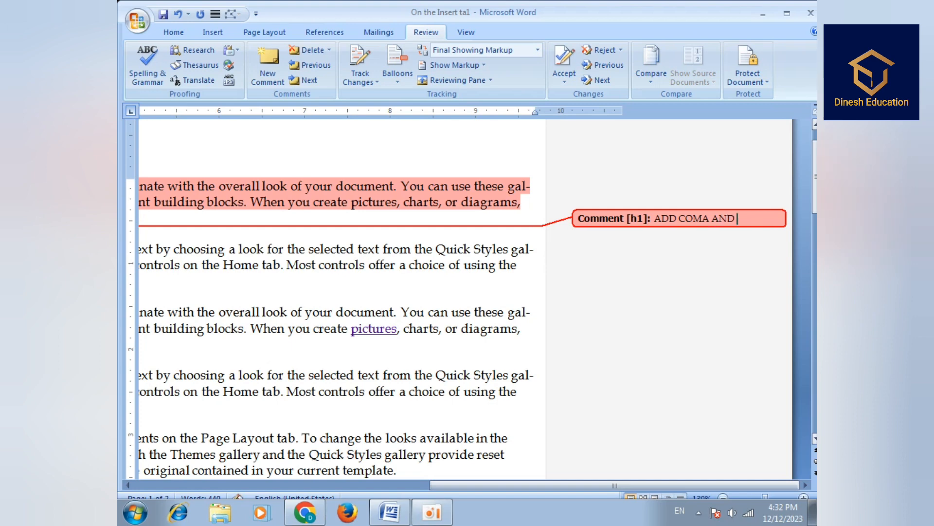
type(" FULLSTOP")
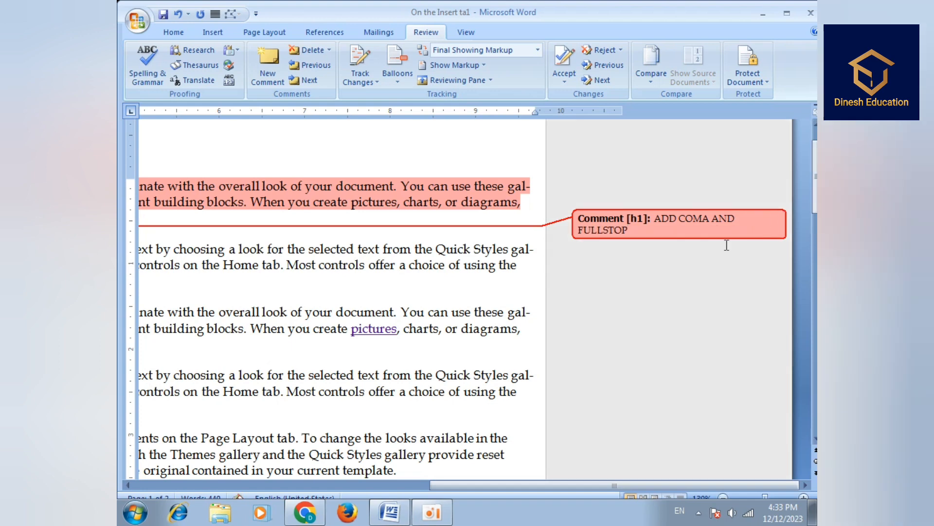
left_click(682, 254)
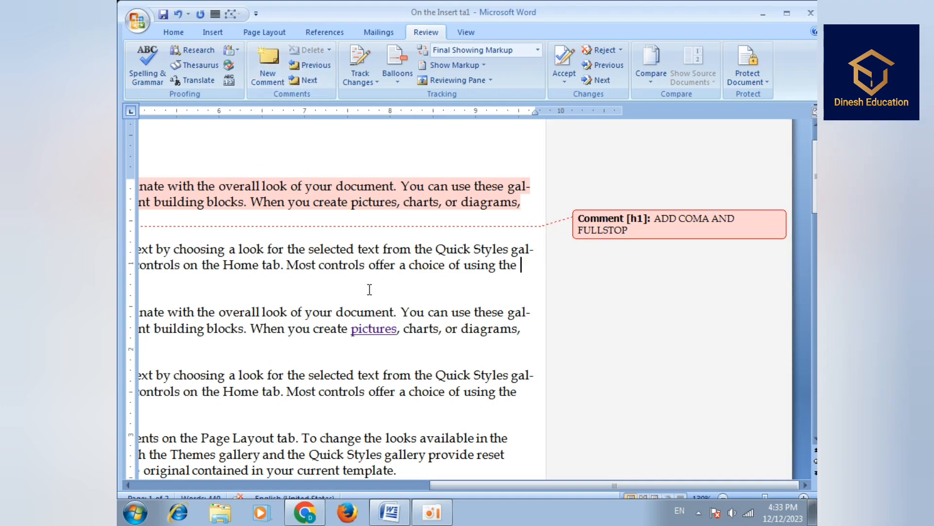
- Attach a comment reading "IT IS WRONG" to the third paragraph's last sentence, starting at "When you create pictures"
left_click_drag(251, 328, 522, 329)
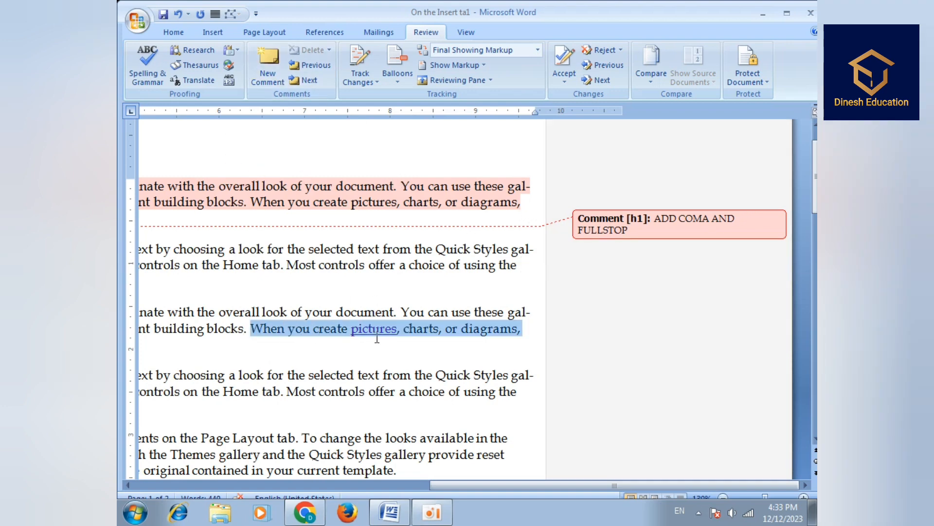
left_click(270, 69)
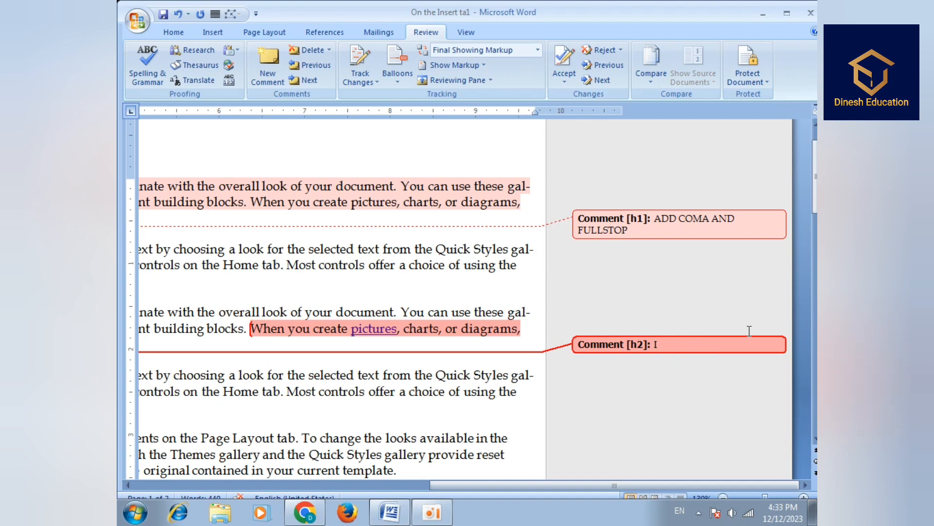
type("IT IS WRONG")
left_click(625, 382)
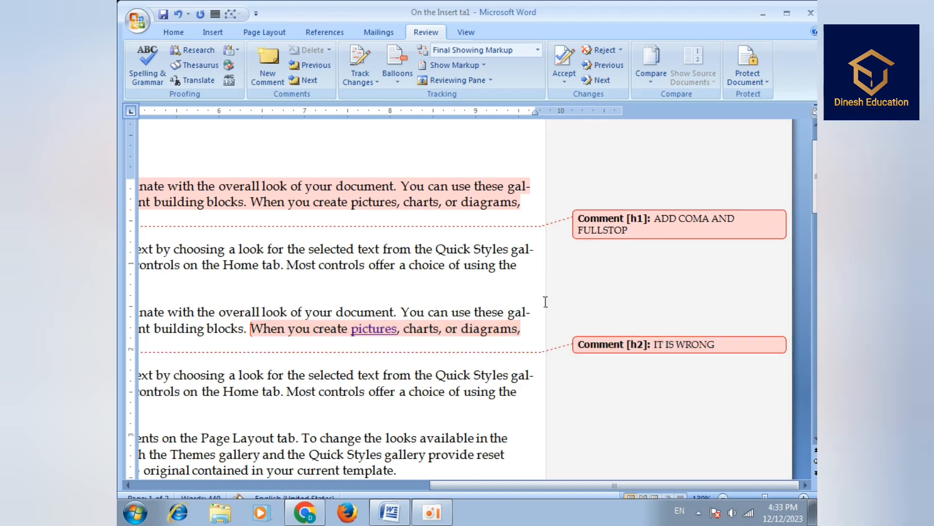
- Step from the first paragraph's comment to the next comment and back to the previous one
left_click(607, 230)
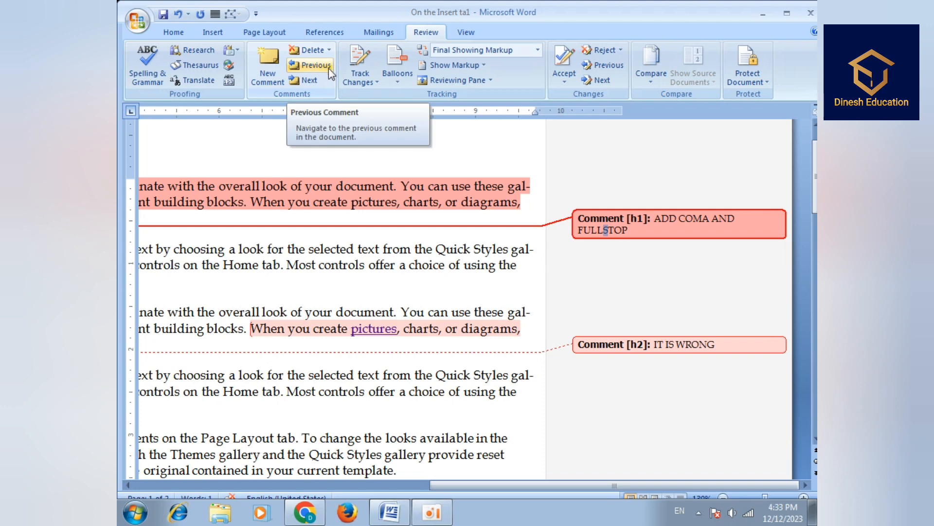
left_click(310, 80)
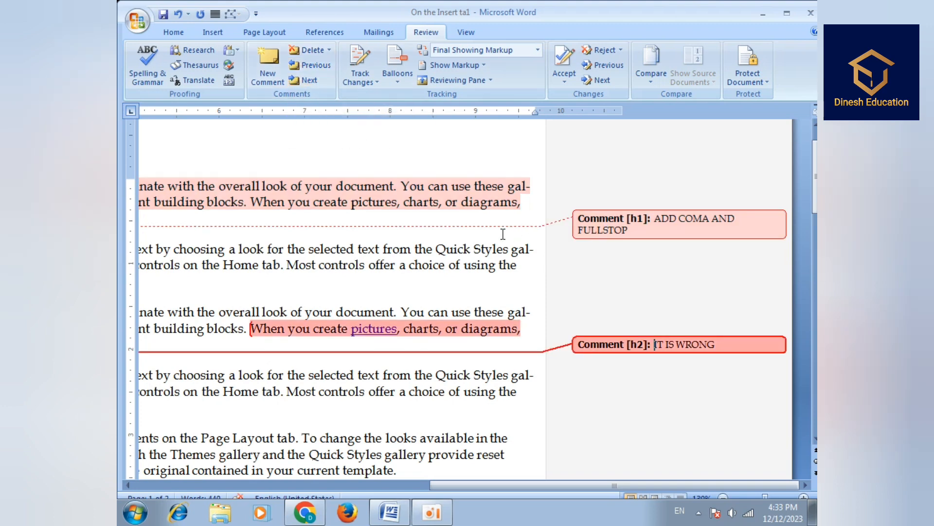
left_click(327, 69)
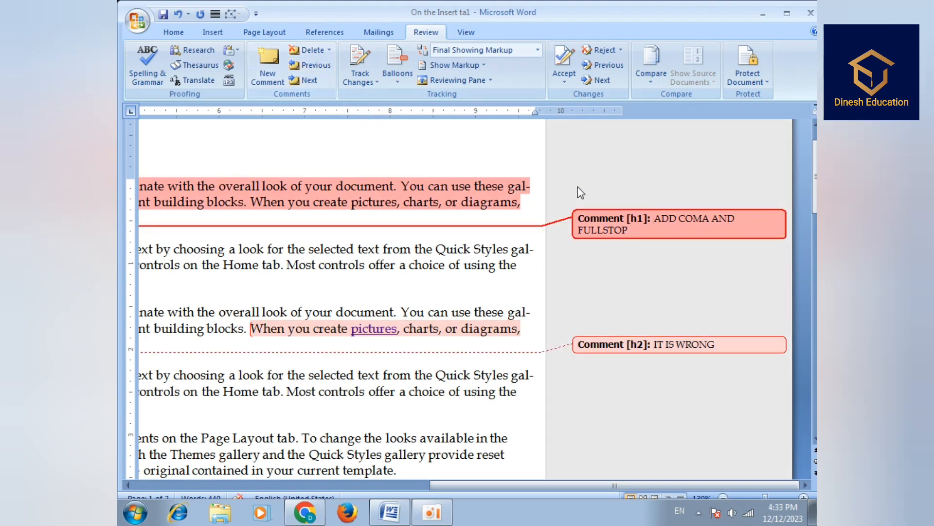
- Delete the comment on the first paragraph and the remaining comment on the third paragraph
left_click(322, 49)
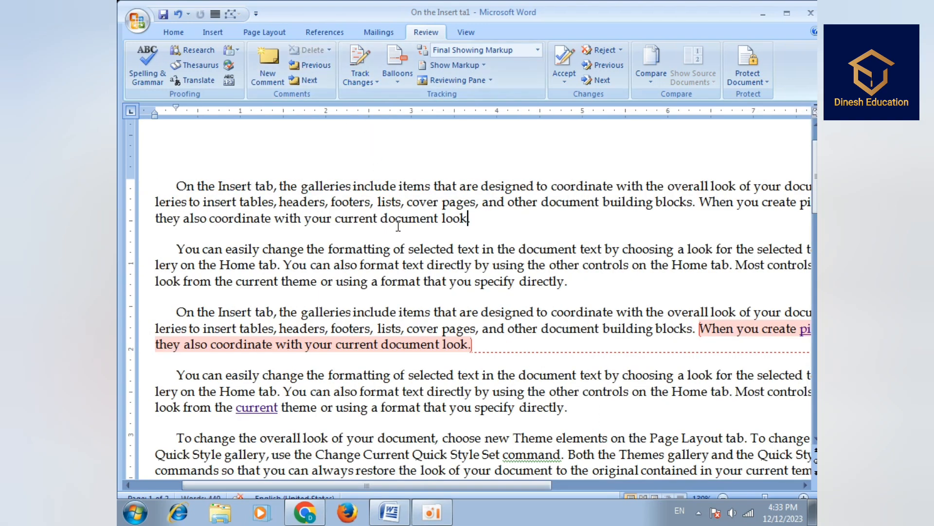
scroll(382, 193, "down", 1)
left_click_drag(700, 286, 712, 287)
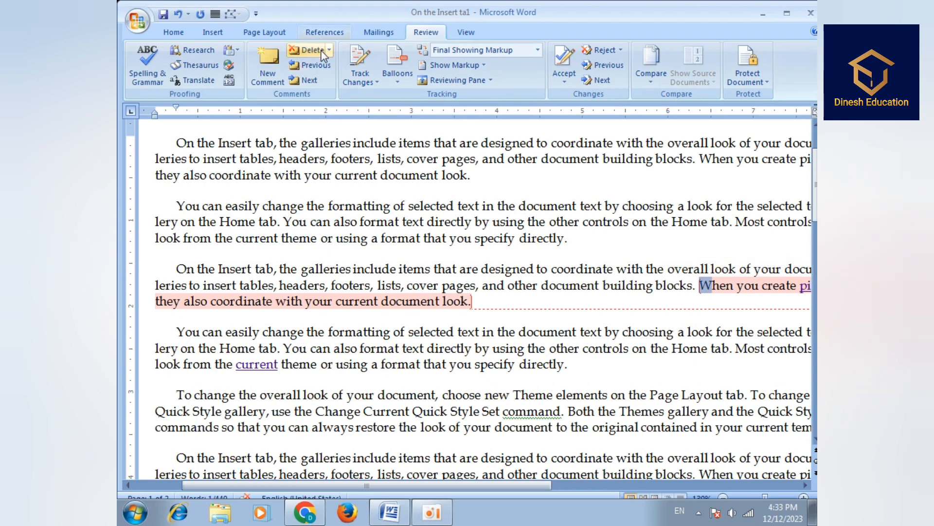
left_click(418, 295)
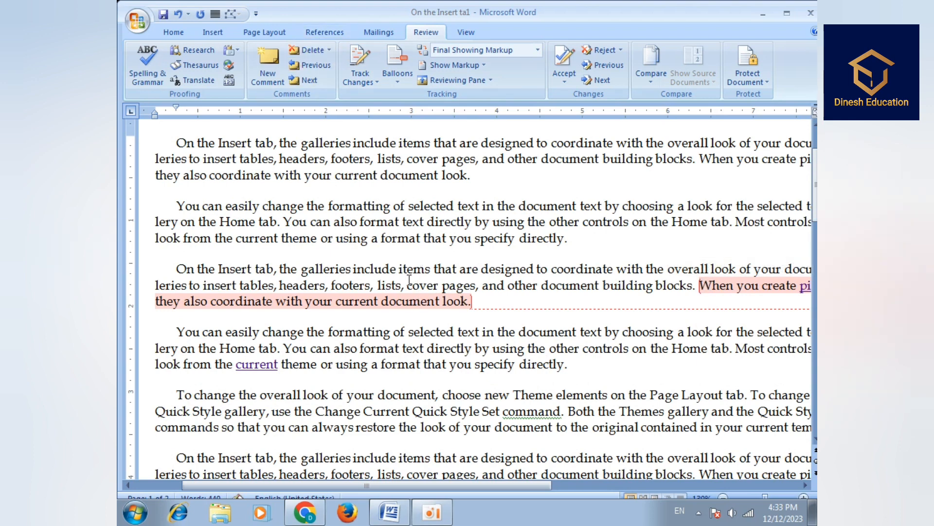
left_click(329, 50)
left_click(330, 66)
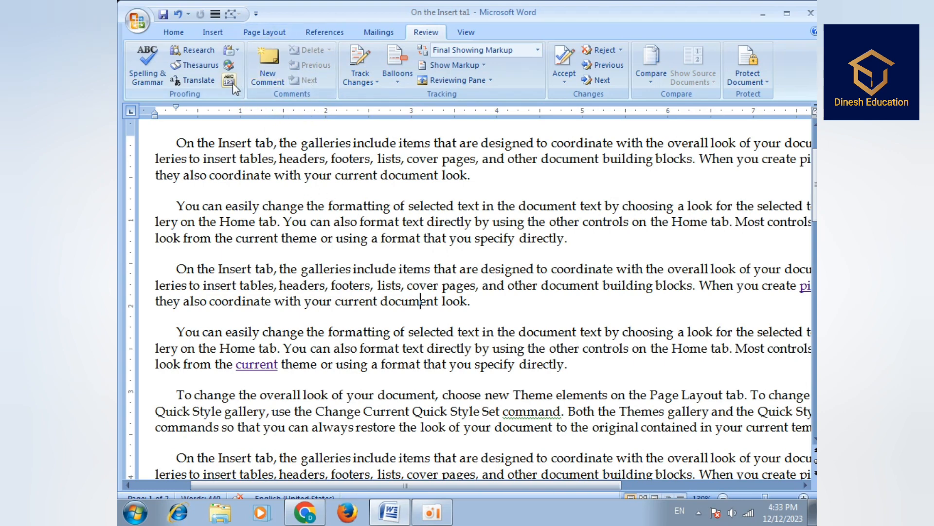
- With the second paragraph selected, set the translation ScreenTip to French (France) and switch it to English (United States)
left_click(232, 50)
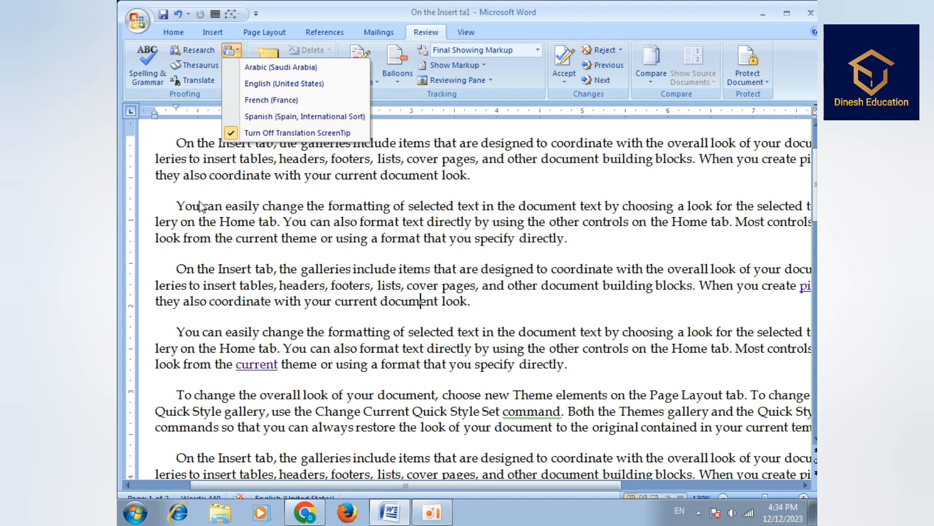
left_click(185, 205)
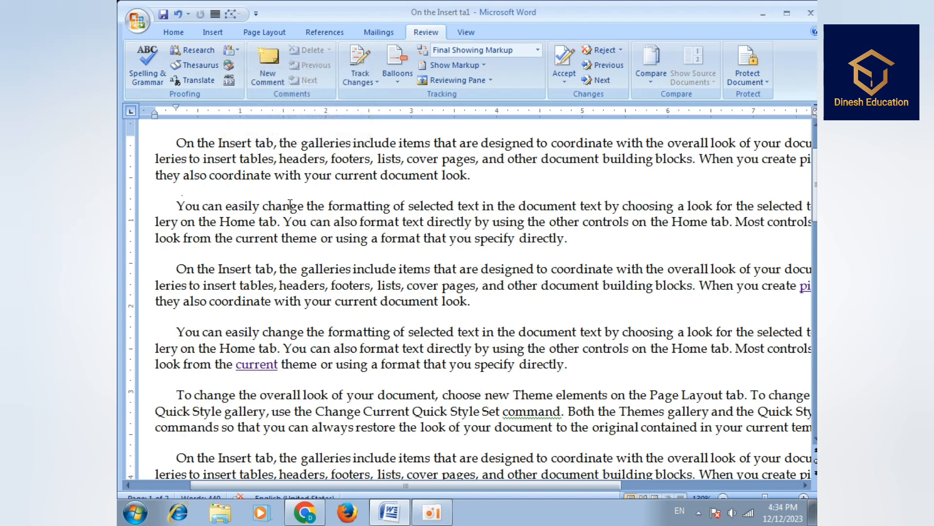
left_click_drag(181, 204, 574, 238)
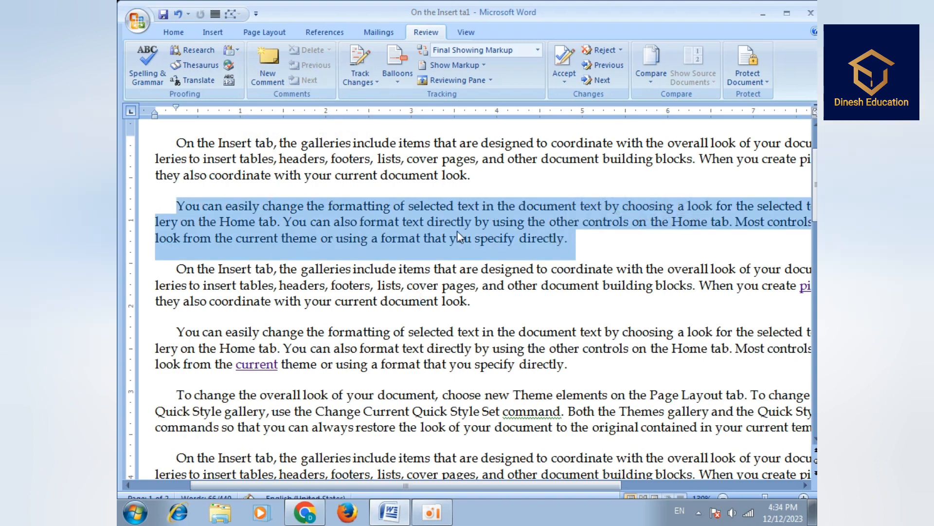
left_click(237, 52)
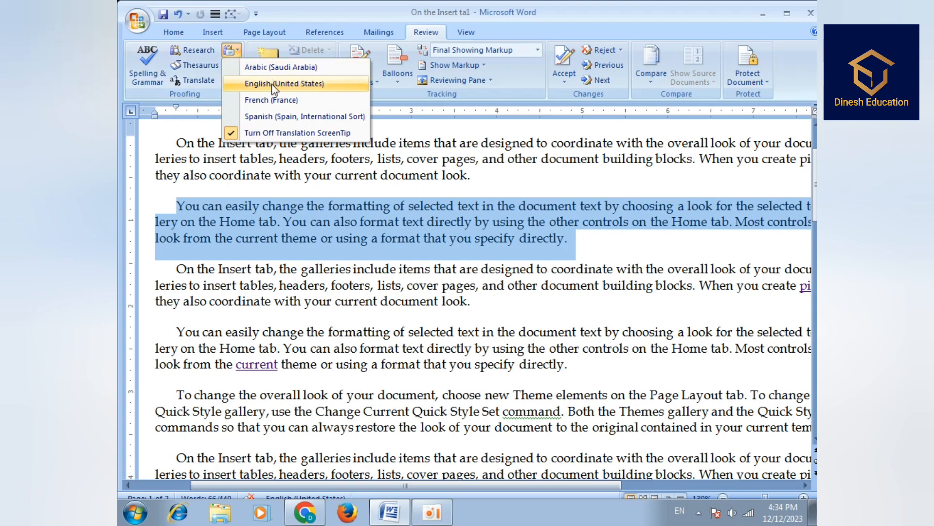
left_click(278, 100)
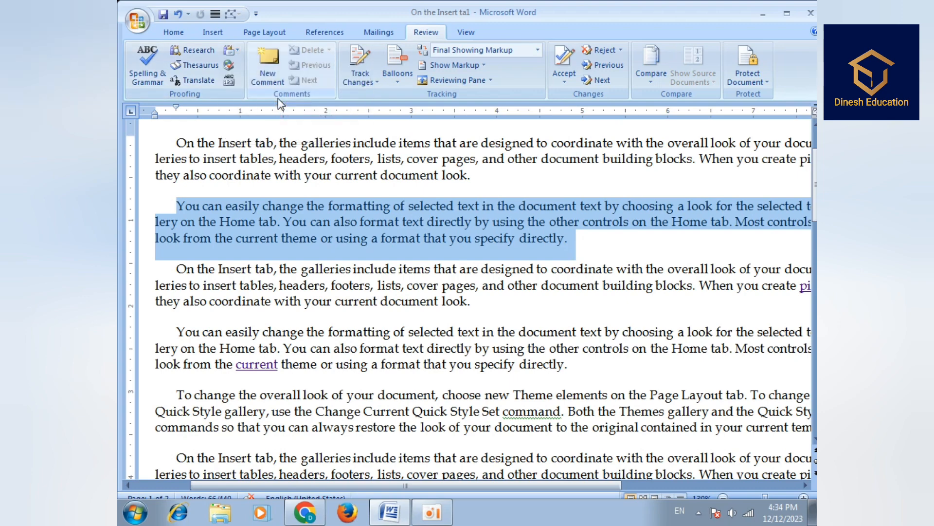
left_click(237, 52)
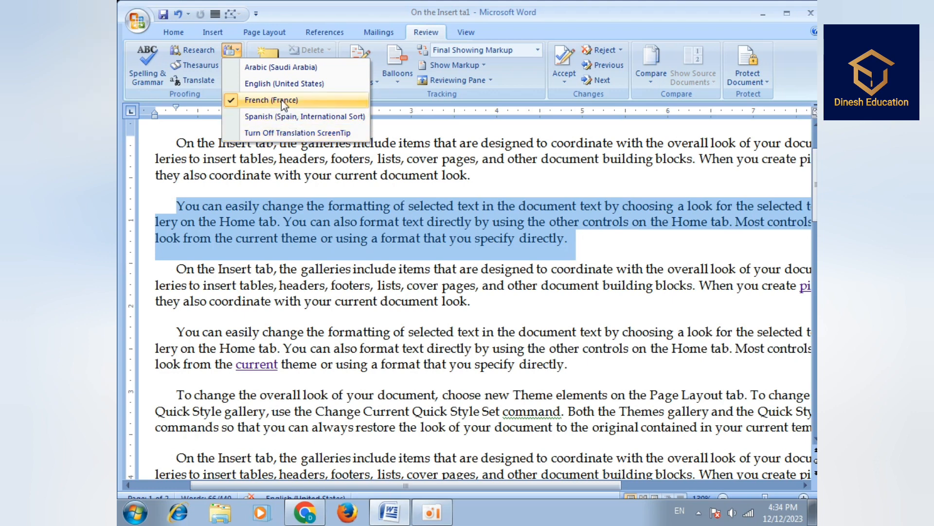
left_click(282, 83)
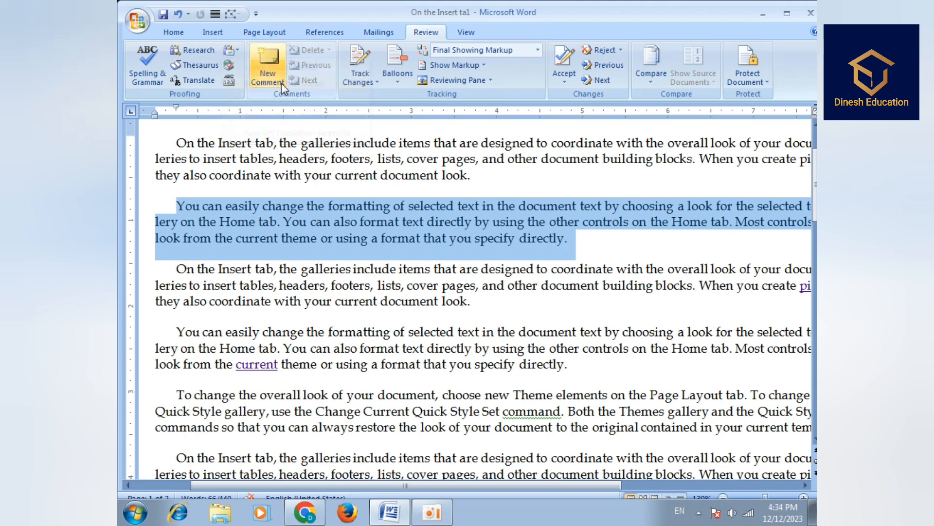
- Check the word count statistics of the selected second paragraph
left_click(234, 79)
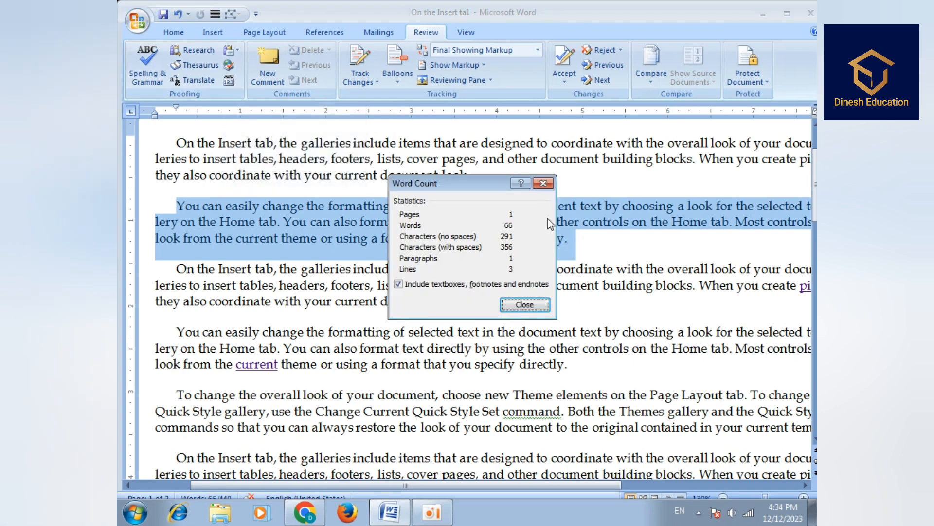
left_click(525, 305)
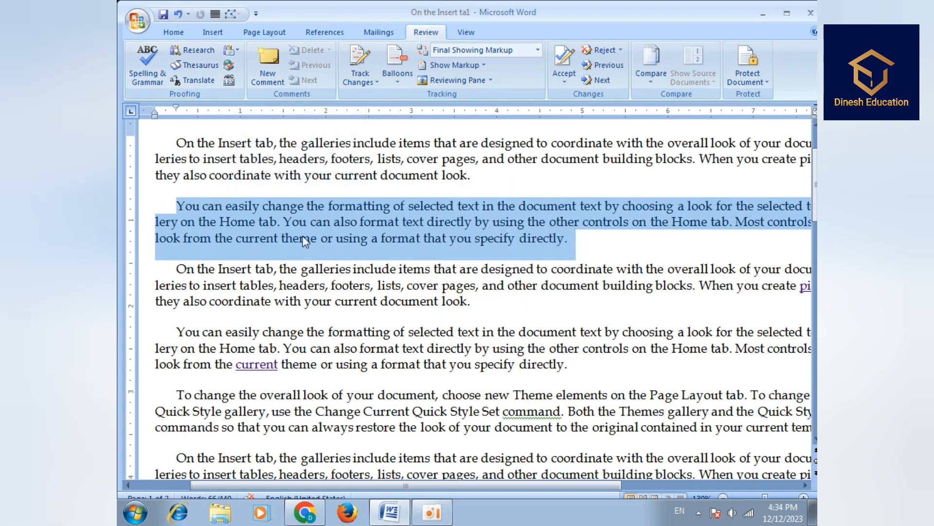
left_click(250, 184)
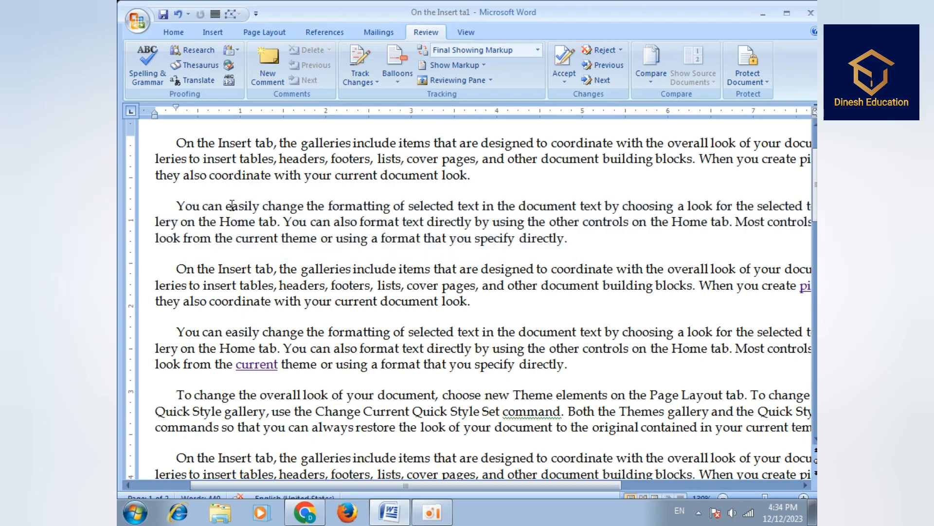
- Review the proofing language settings for the word "easily" in the second paragraph, keeping English (United States)
left_click_drag(226, 206, 260, 206)
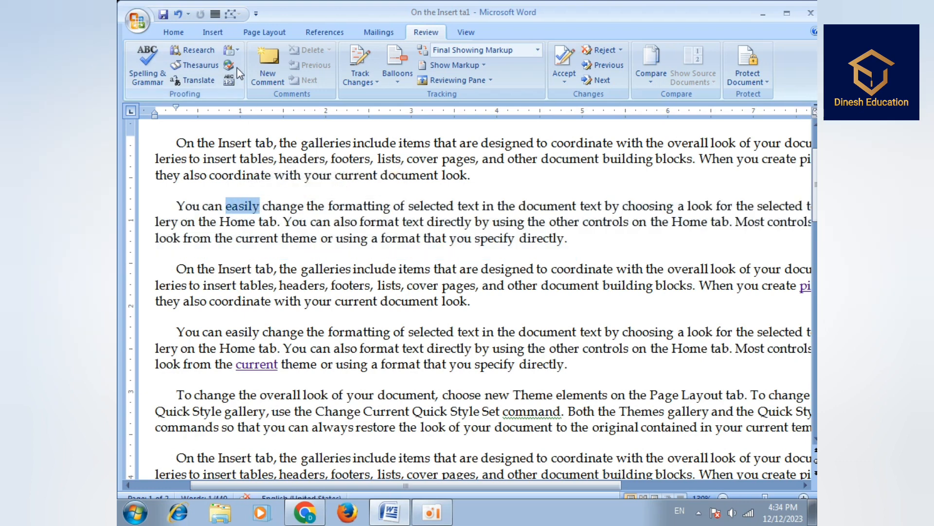
left_click(229, 80)
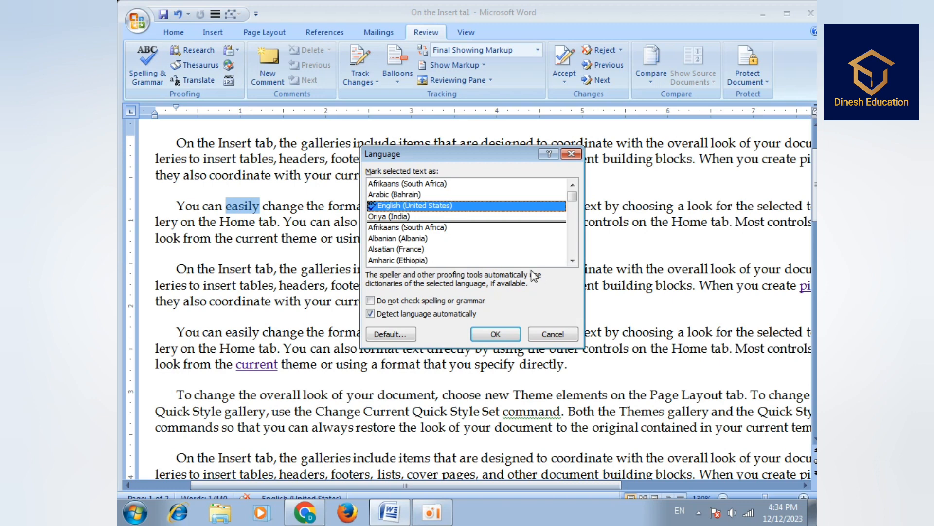
left_click(494, 332)
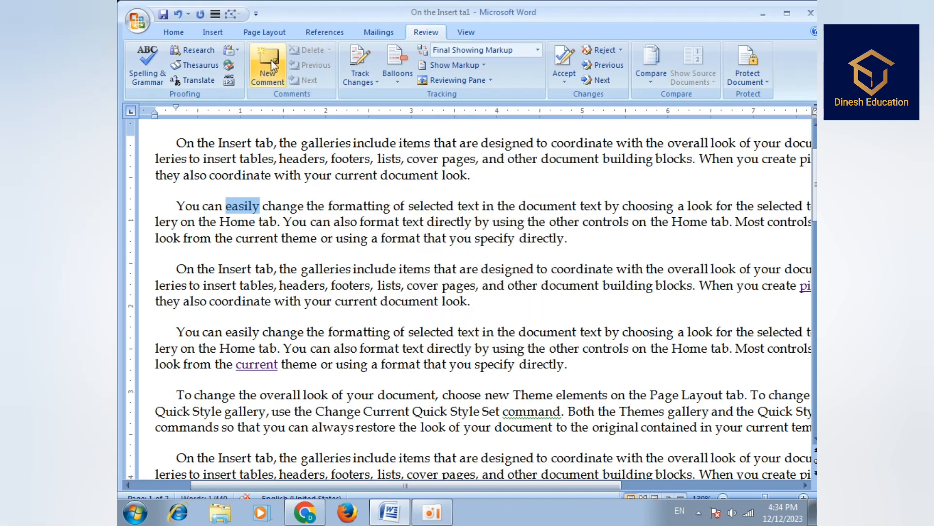
left_click(230, 66)
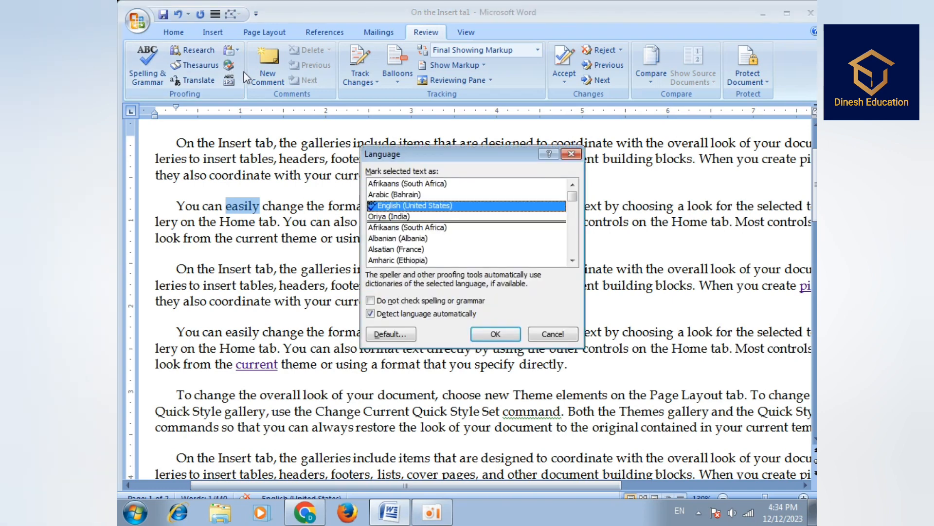
left_click(335, 171)
left_click(579, 154)
left_click(484, 218)
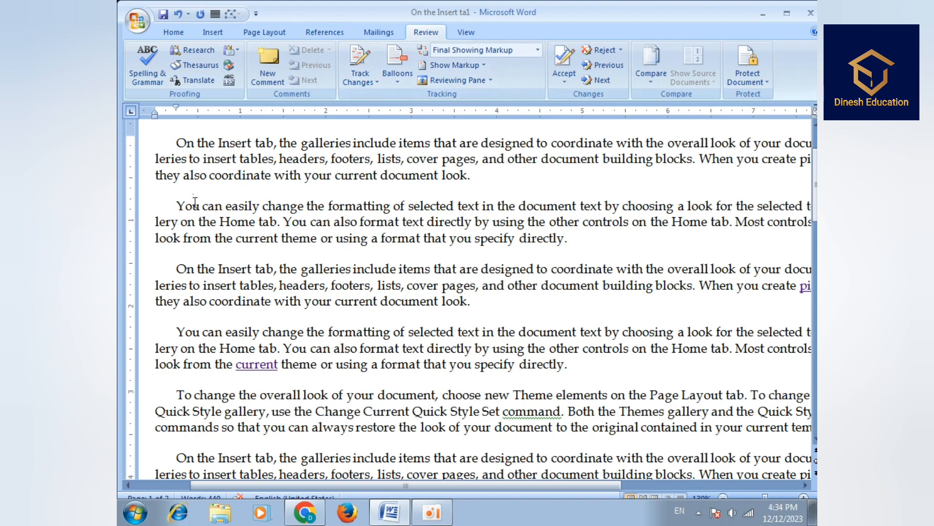
- Set tracked insertions to Underline, deletions to Italic and the moved-from color to Yellow in the change tracking options
left_click_drag(179, 204, 717, 202)
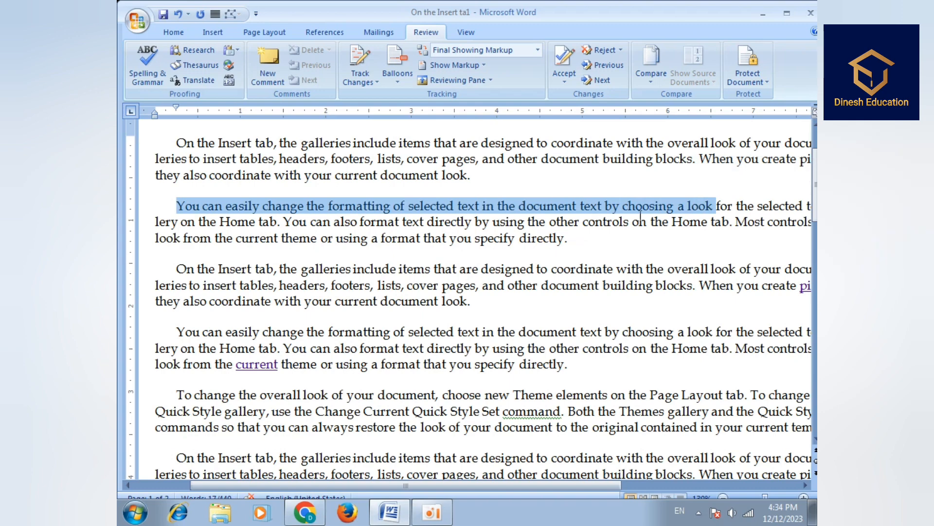
left_click(360, 81)
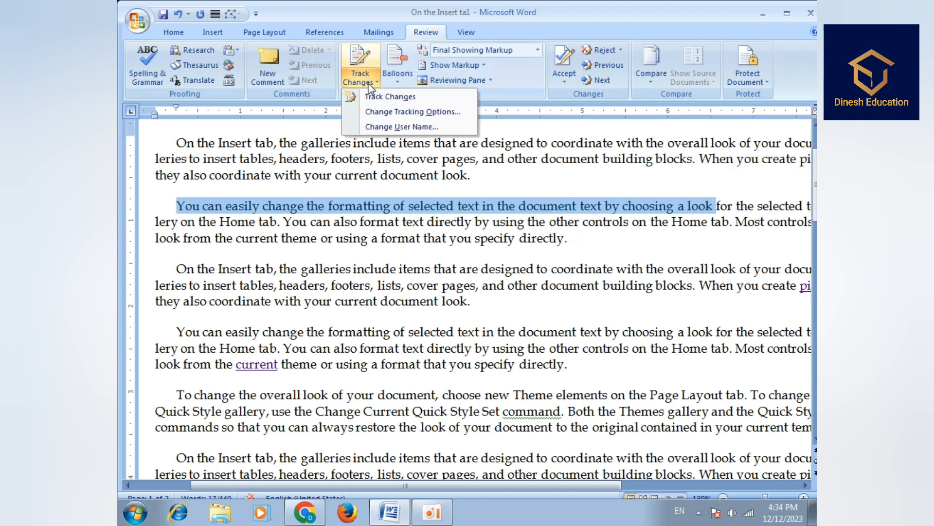
left_click(398, 111)
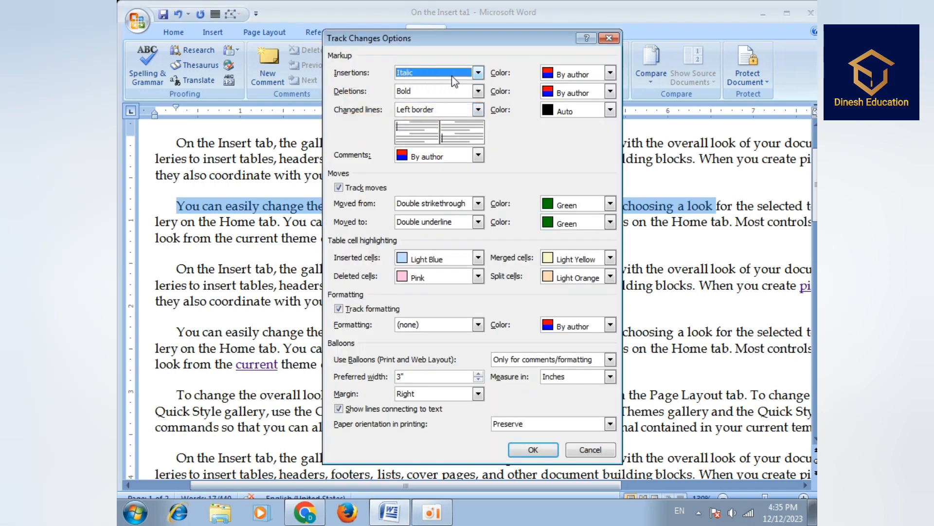
left_click(478, 74)
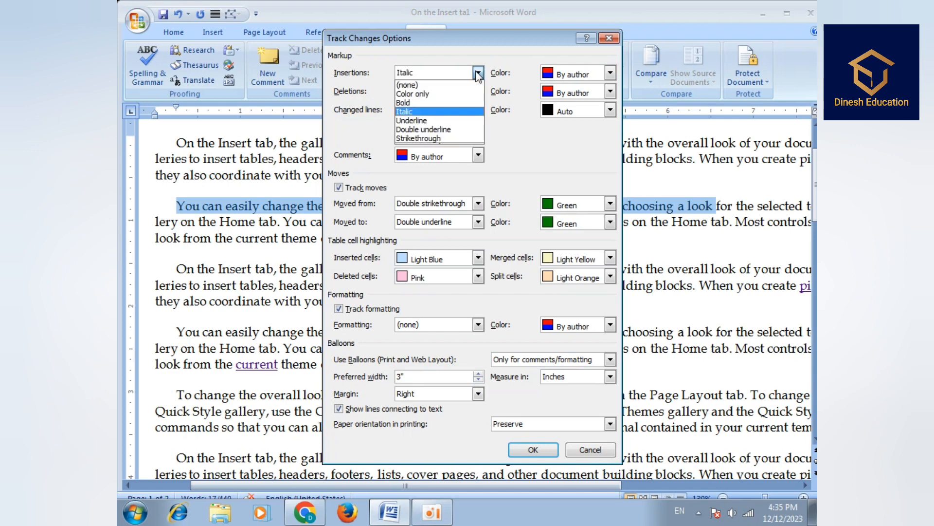
left_click(464, 121)
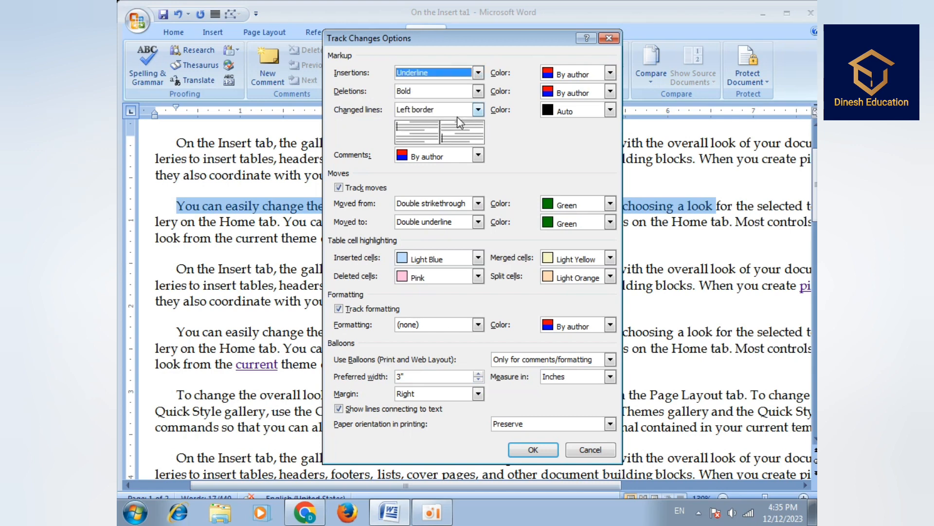
left_click(478, 91)
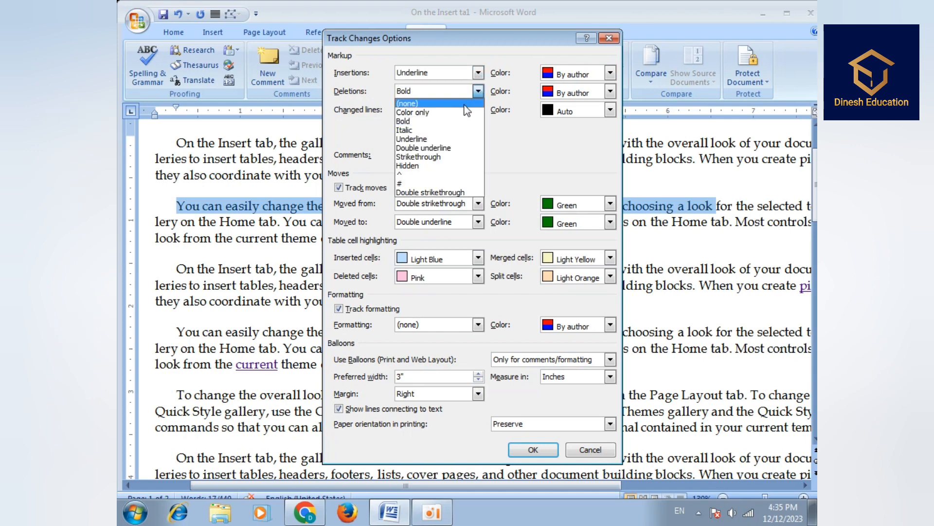
left_click(443, 131)
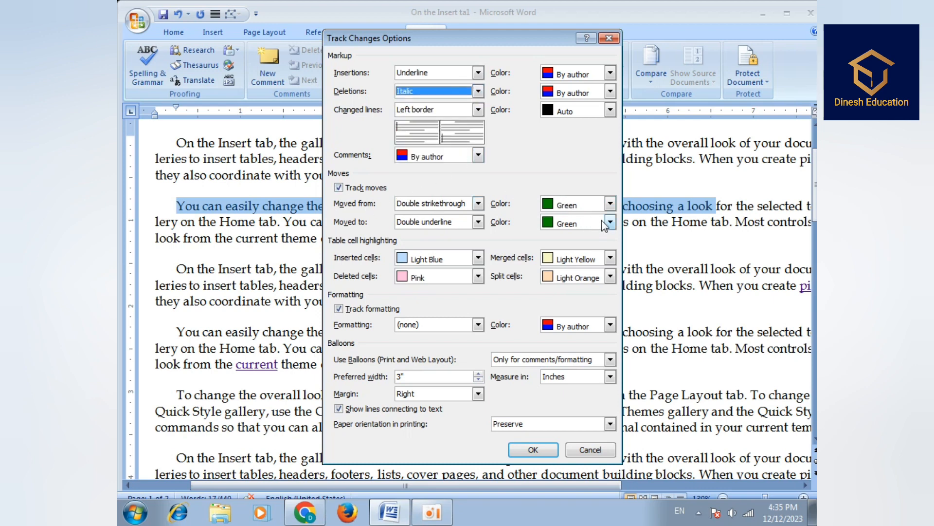
left_click(611, 203)
left_click(567, 231)
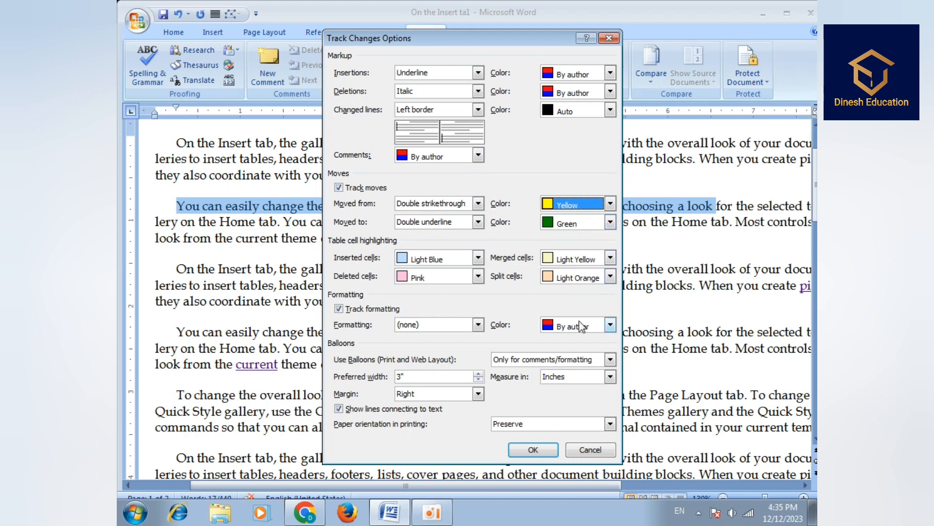
left_click(535, 448)
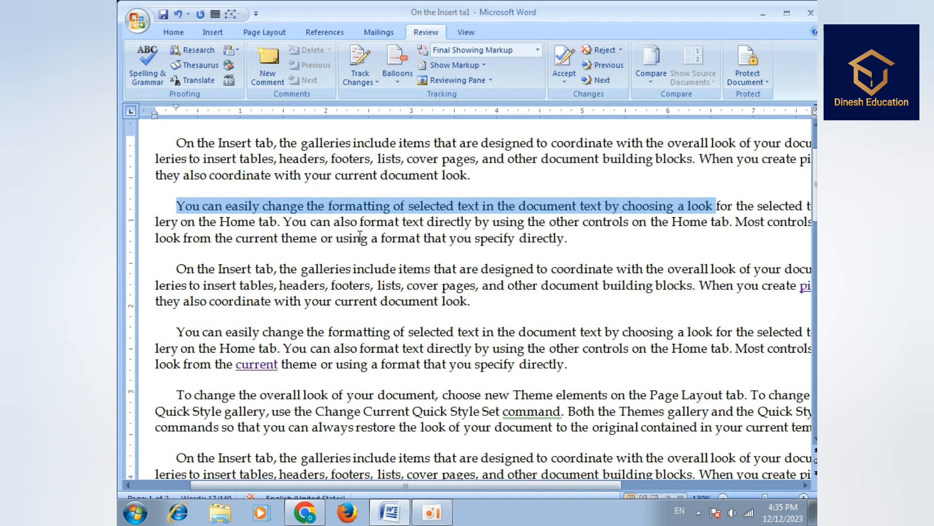
- Turn on change tracking and underline the second paragraph's opening text from "You can easily" through "choosing a look"
left_click(372, 83)
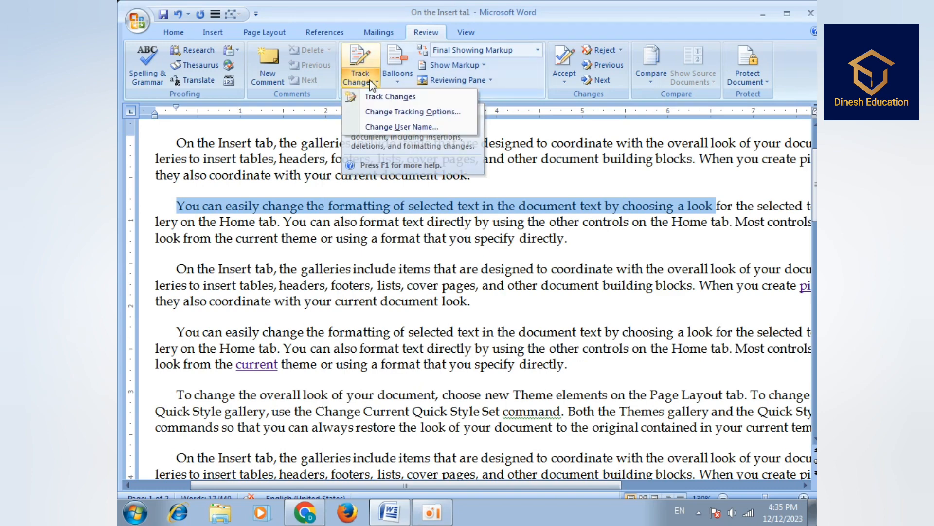
left_click(378, 93)
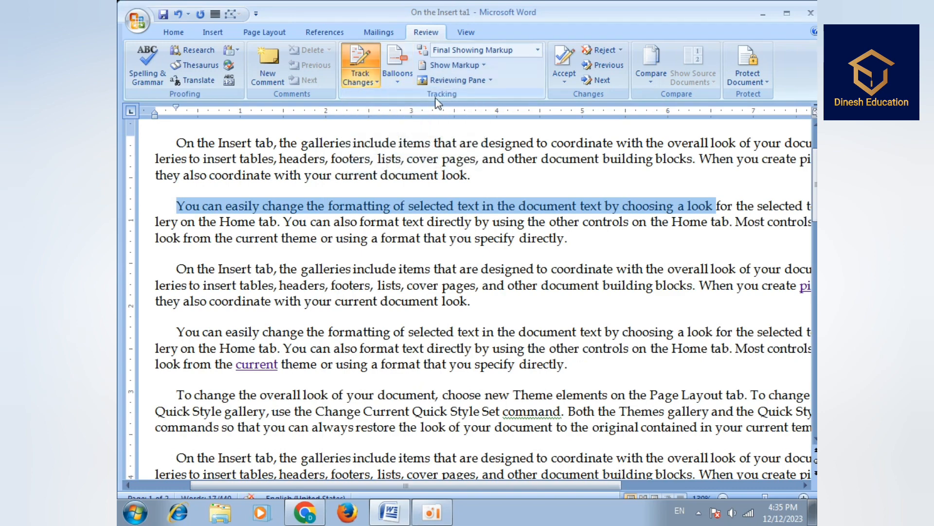
left_click(178, 29)
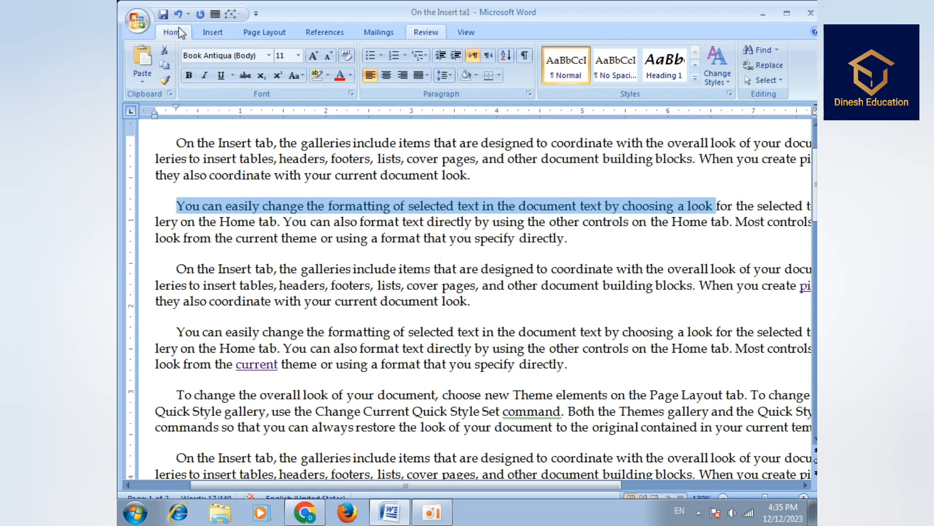
left_click(221, 76)
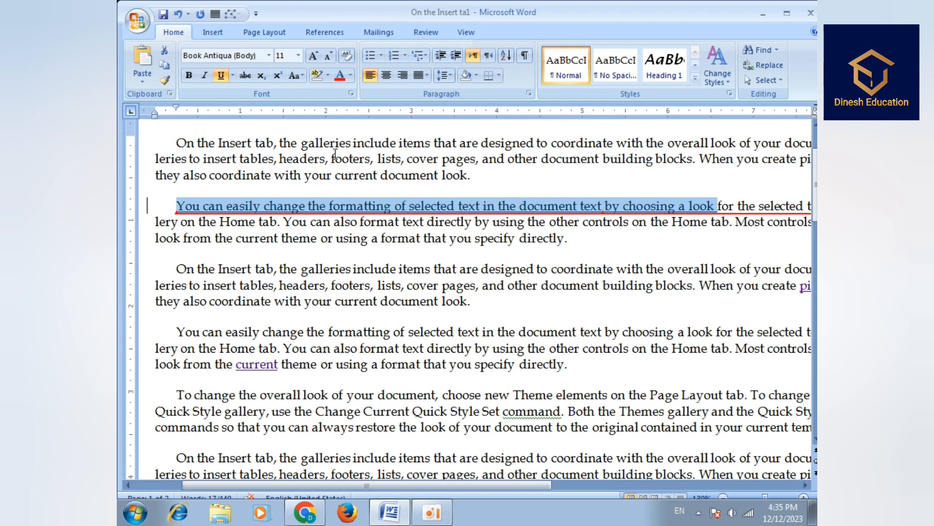
left_click(473, 255)
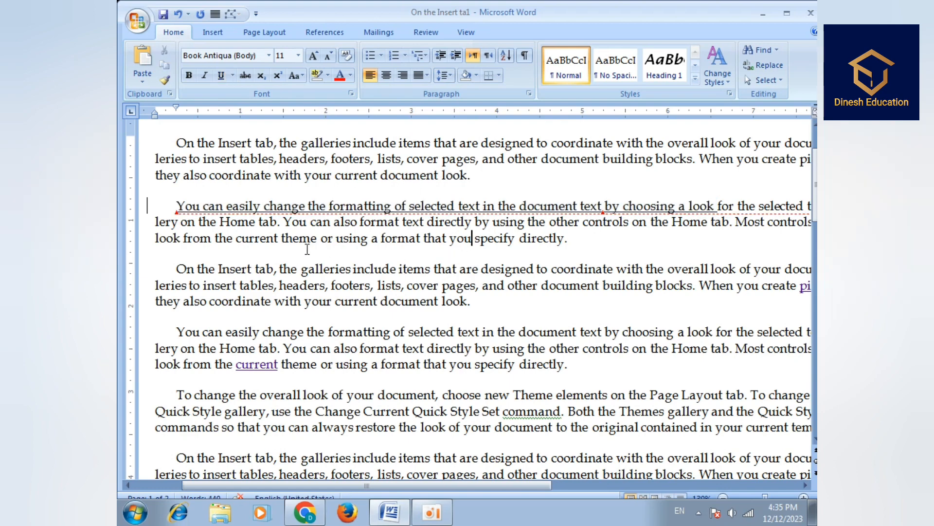
- Make the third paragraph's text from "On the Insert tab" through "headers" bold and italic
left_click_drag(177, 268, 326, 284)
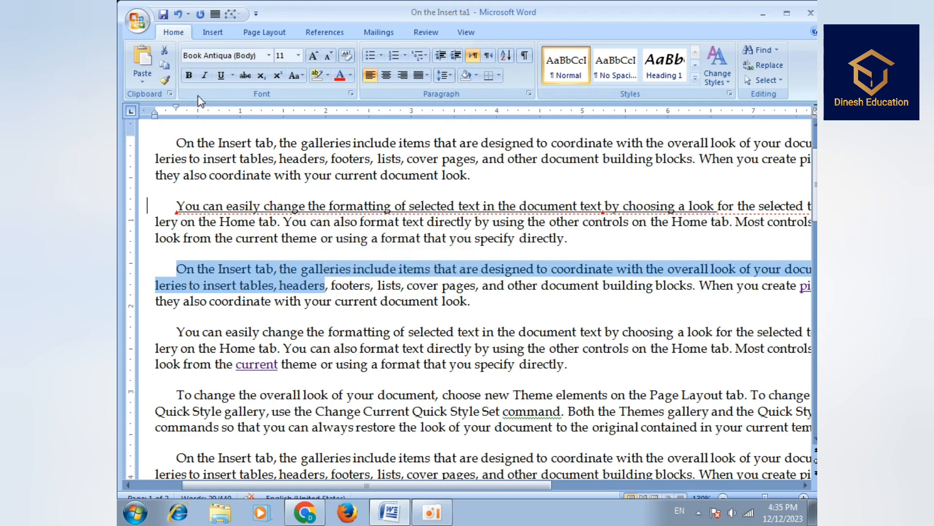
left_click(189, 76)
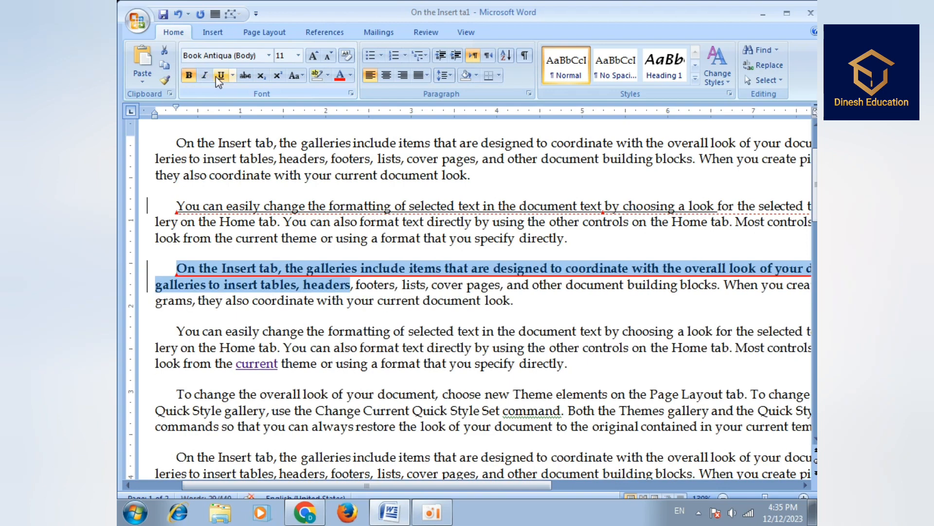
left_click(205, 75)
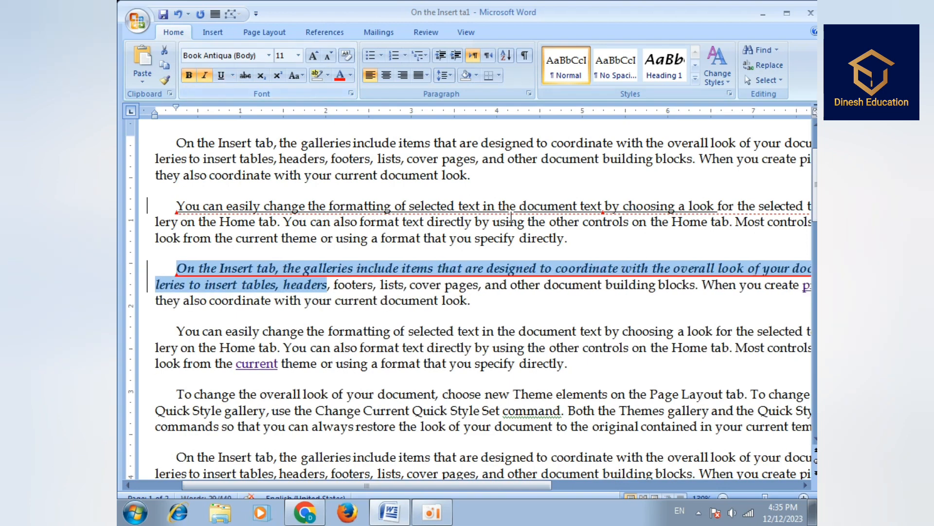
left_click(532, 238)
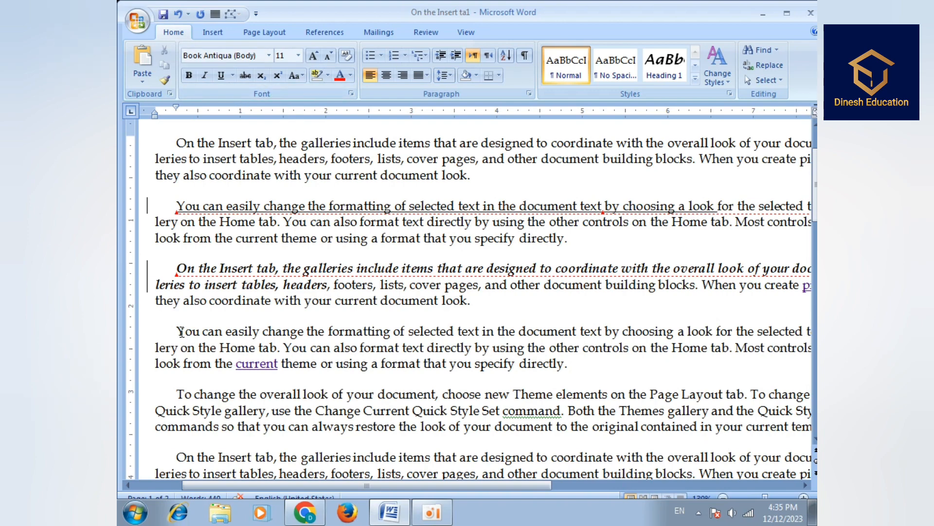
- Strike through "You can easily change the formatting of selected text" in the fourth paragraph and bring the markup balloons into view
left_click_drag(177, 331, 482, 333)
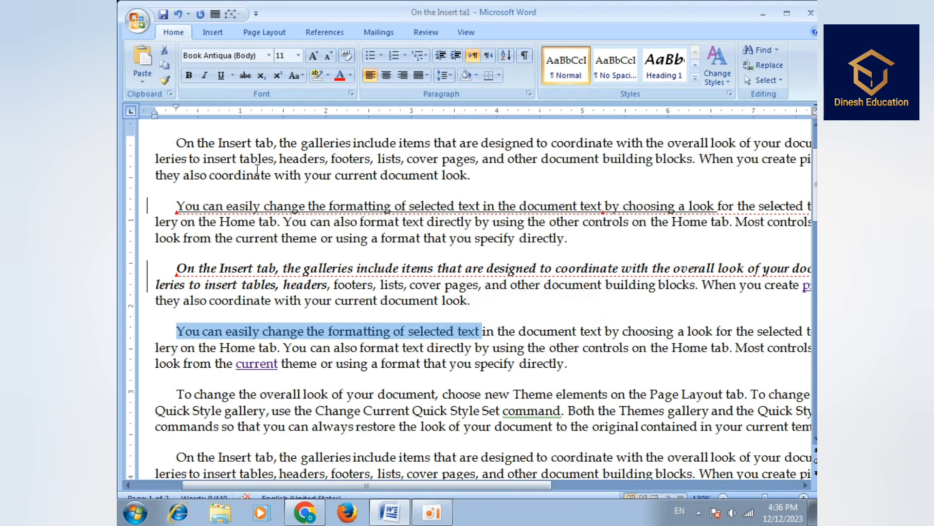
left_click(246, 78)
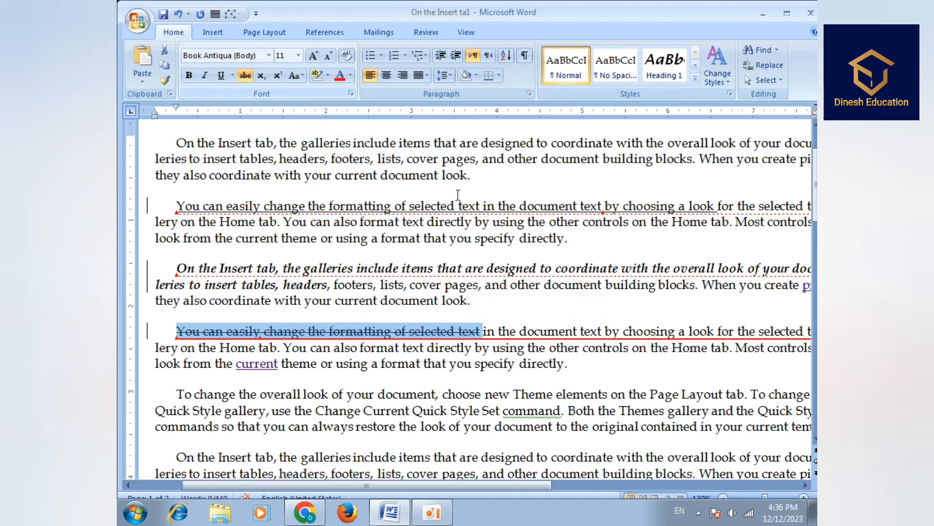
left_click_drag(507, 486, 719, 495)
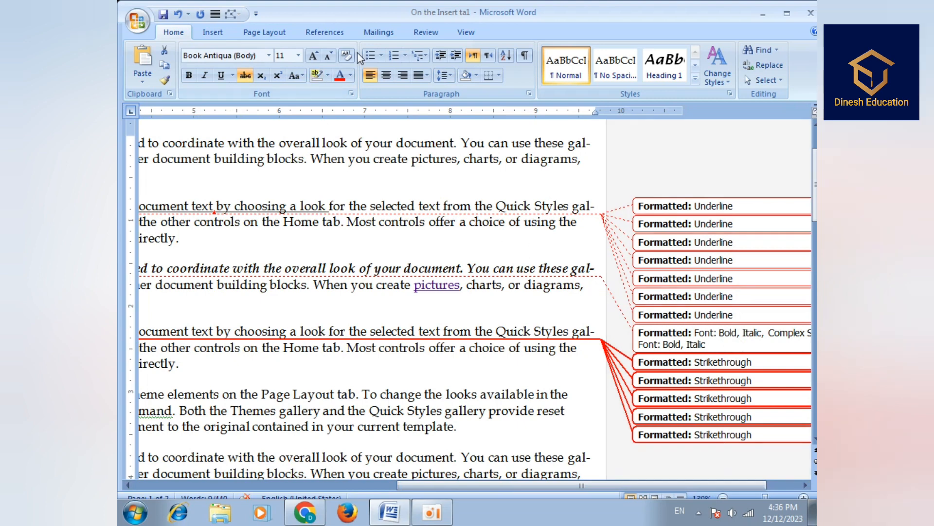
- Set the color of tracked insertions to Blue in the change tracking options
left_click(427, 31)
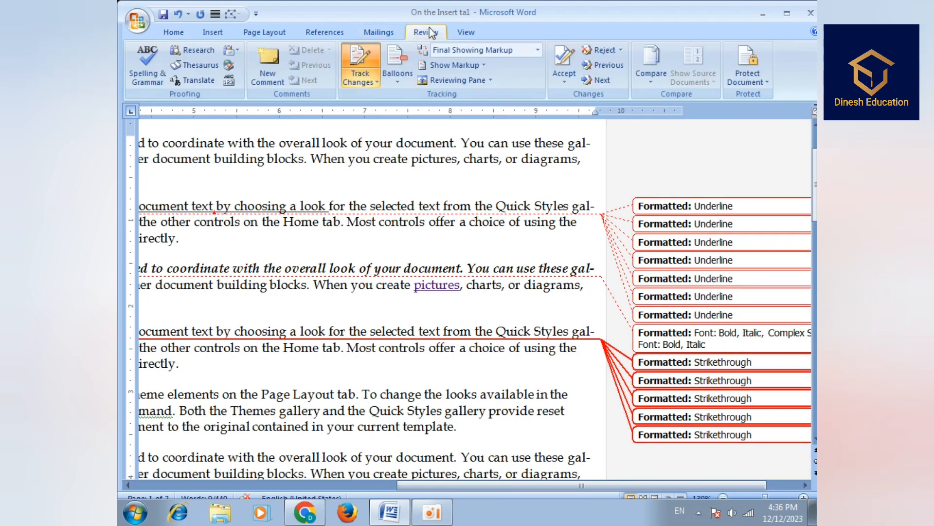
left_click(375, 85)
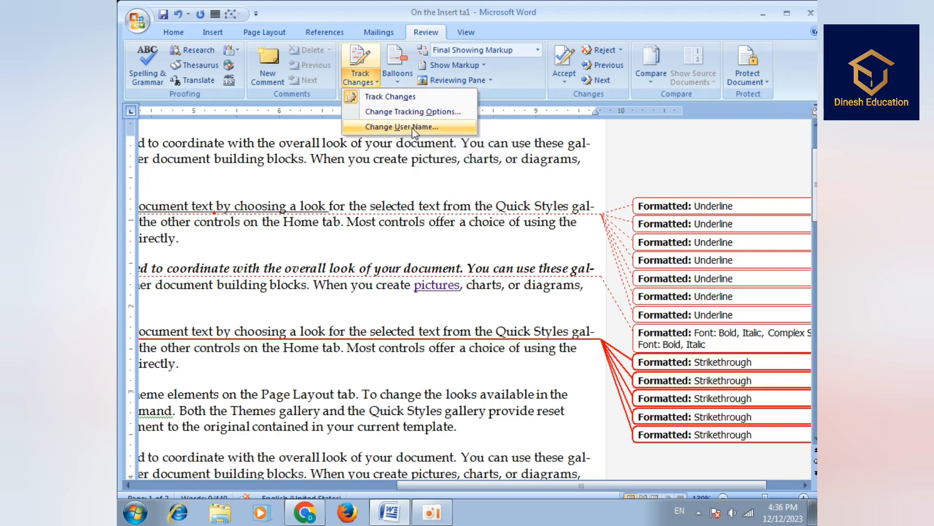
left_click(411, 112)
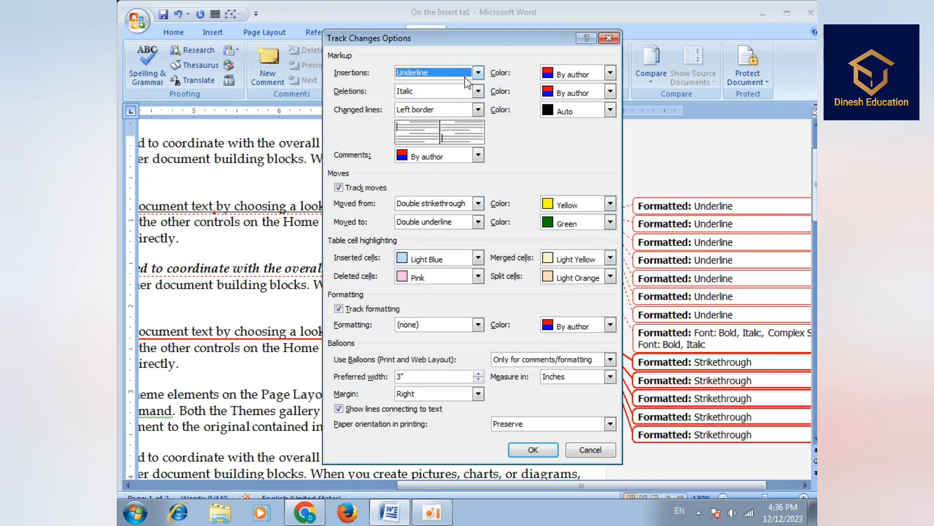
left_click(610, 73)
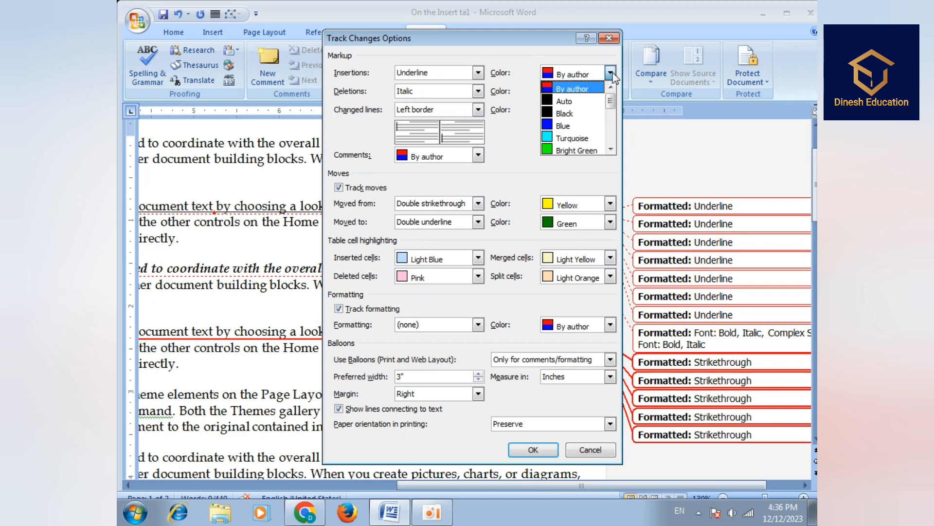
left_click(583, 125)
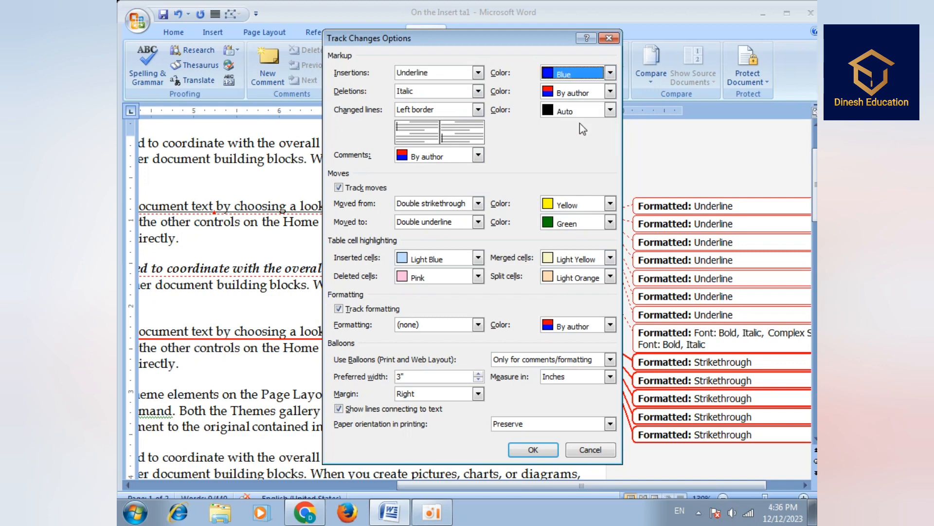
left_click(534, 451)
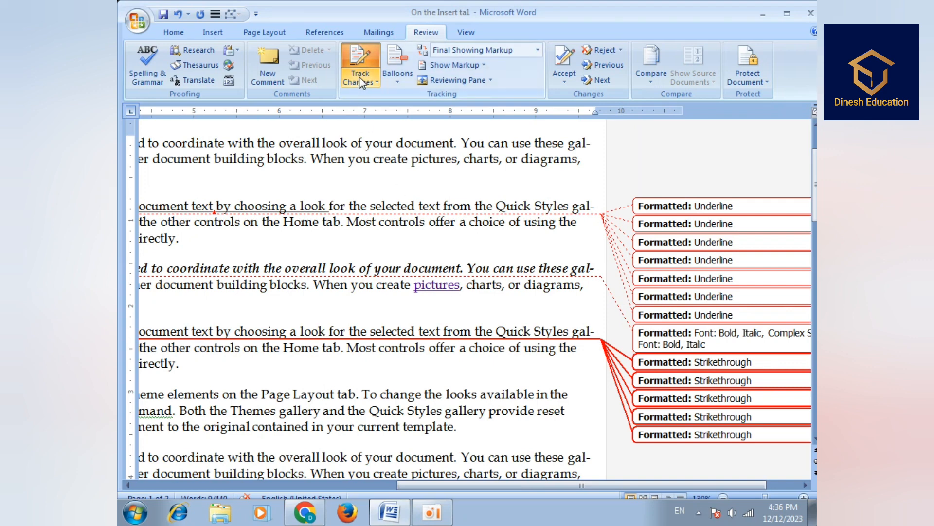
- Set the color of changed lines to Bright Green in the change tracking options
left_click(373, 82)
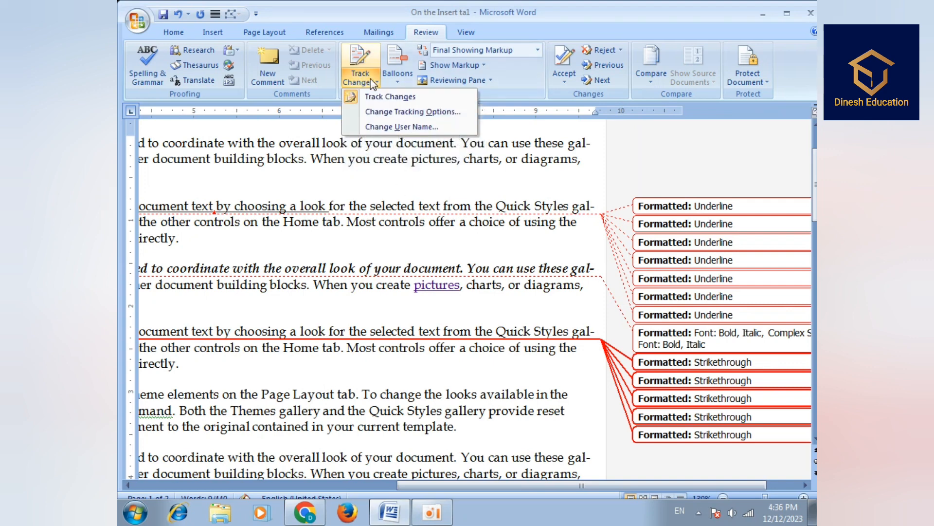
left_click(401, 111)
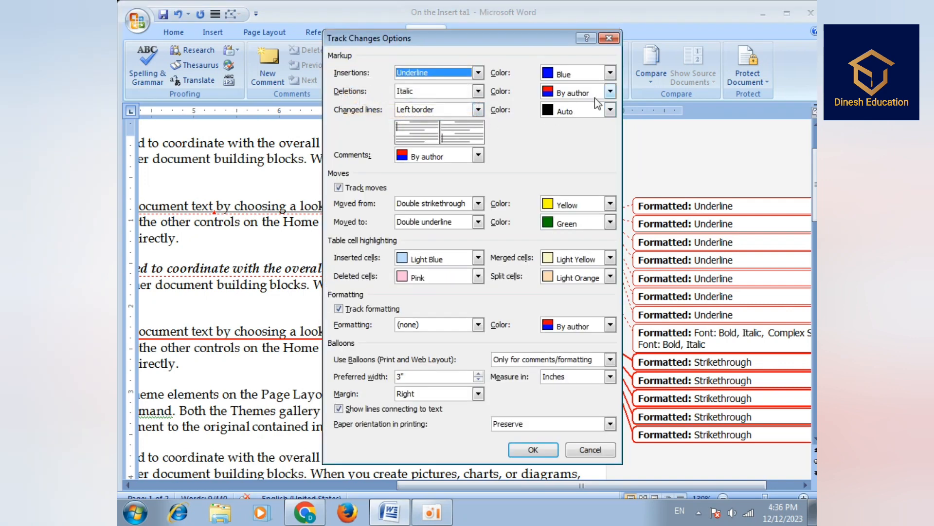
left_click(610, 111)
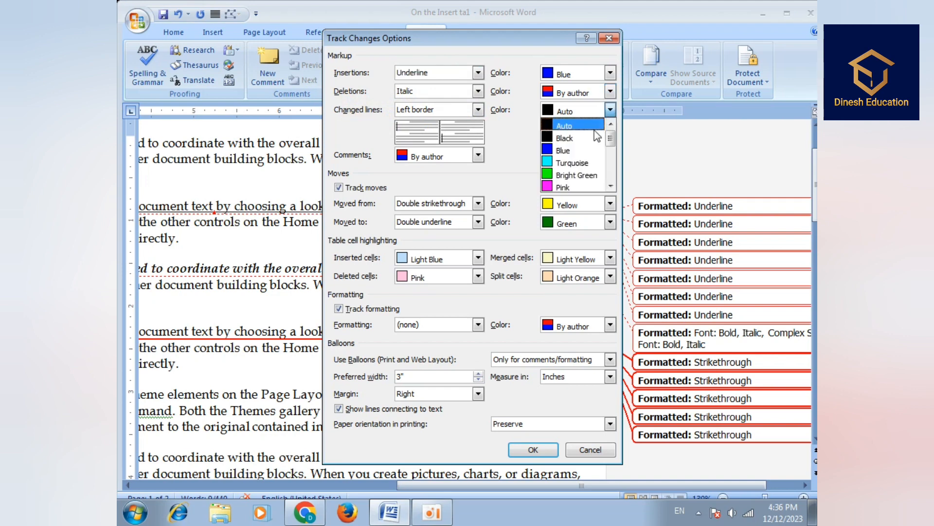
left_click(584, 175)
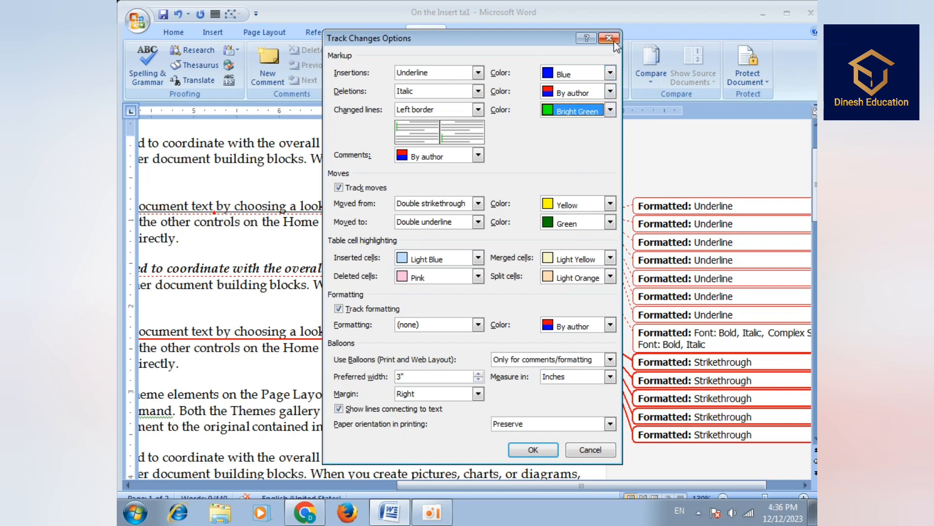
left_click(548, 449)
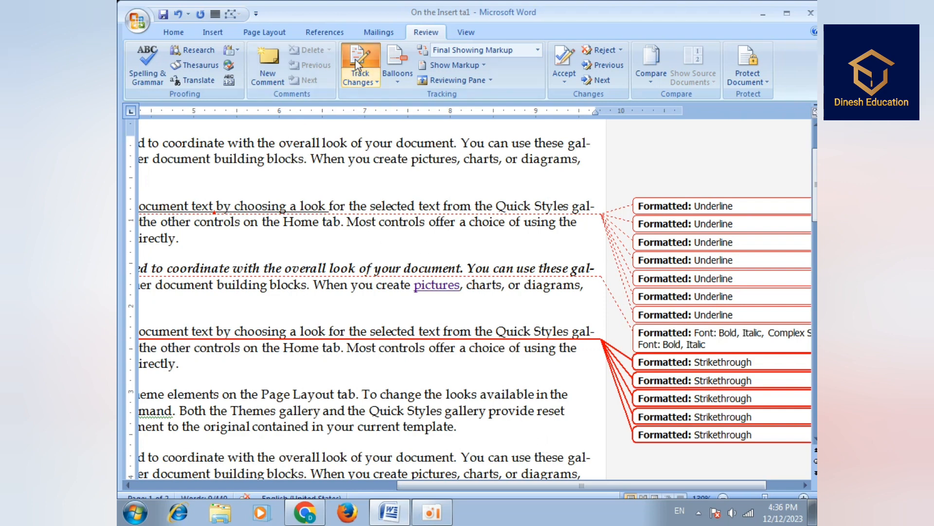
- Review the user name and initials used for tracked changes, and close the options without changing them
left_click(376, 83)
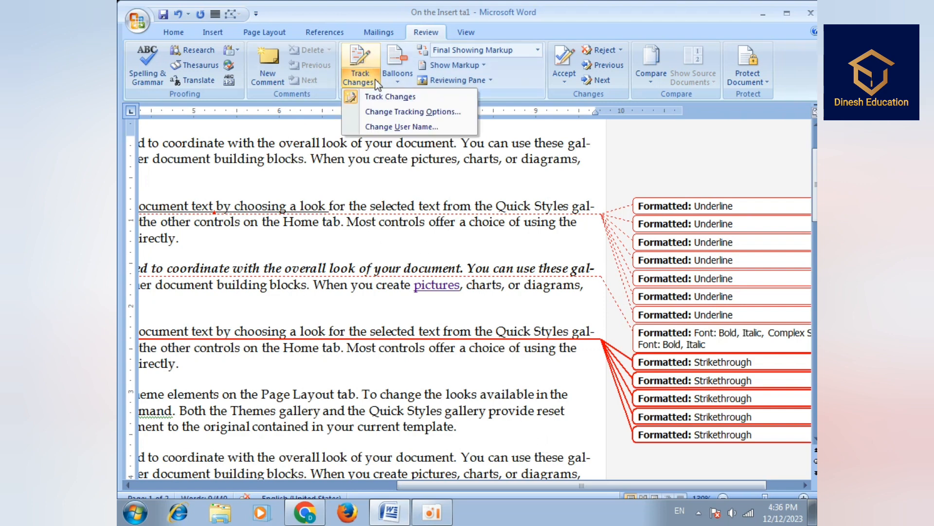
left_click(395, 125)
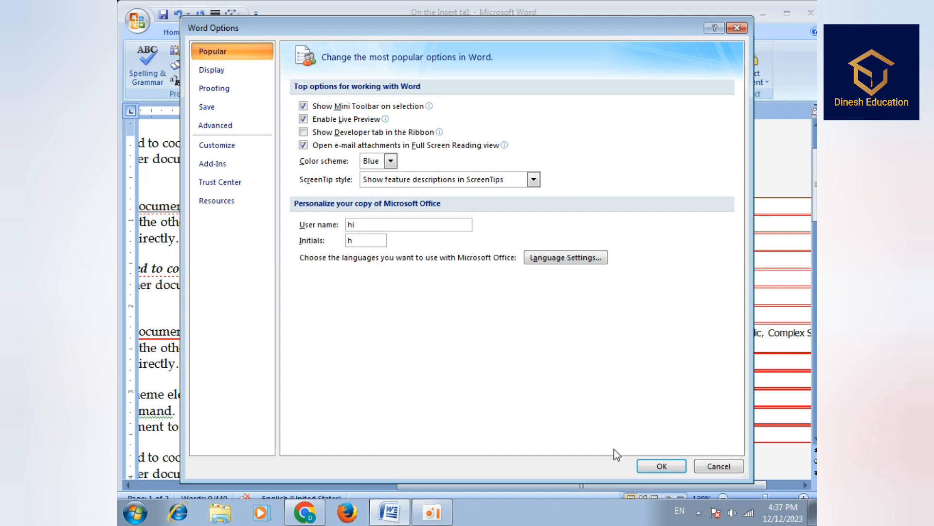
left_click(737, 28)
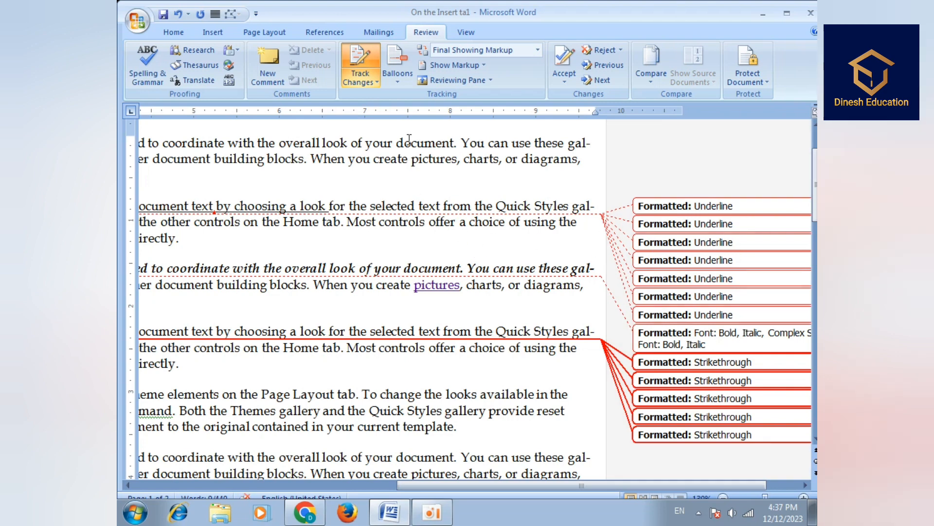
- Show the tracked revisions in balloons and select the underlined first line of the second paragraph
left_click(395, 81)
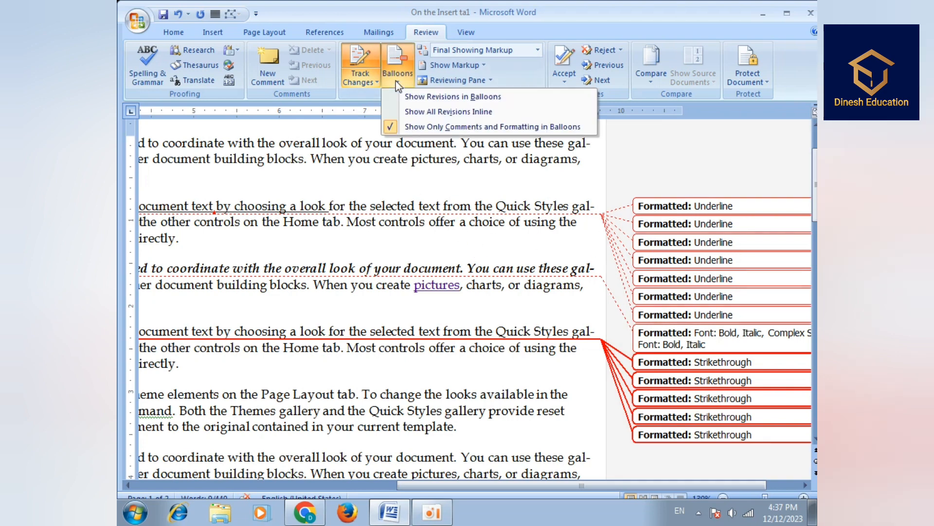
left_click(422, 96)
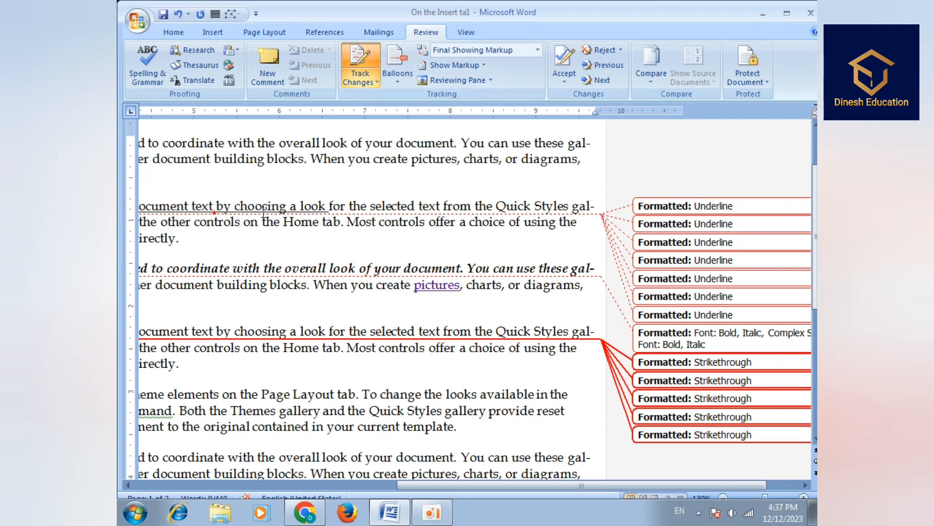
left_click_drag(451, 483, 200, 453)
left_click(292, 393)
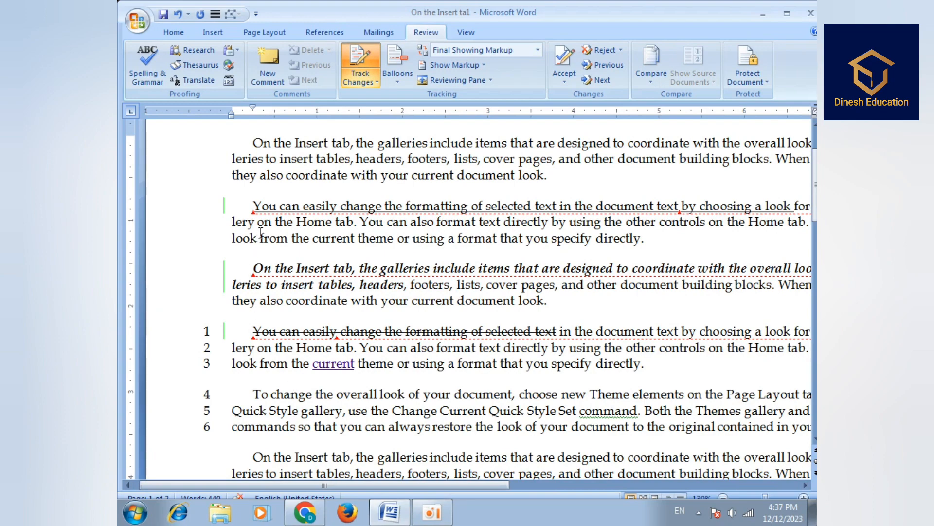
left_click_drag(252, 205, 810, 209)
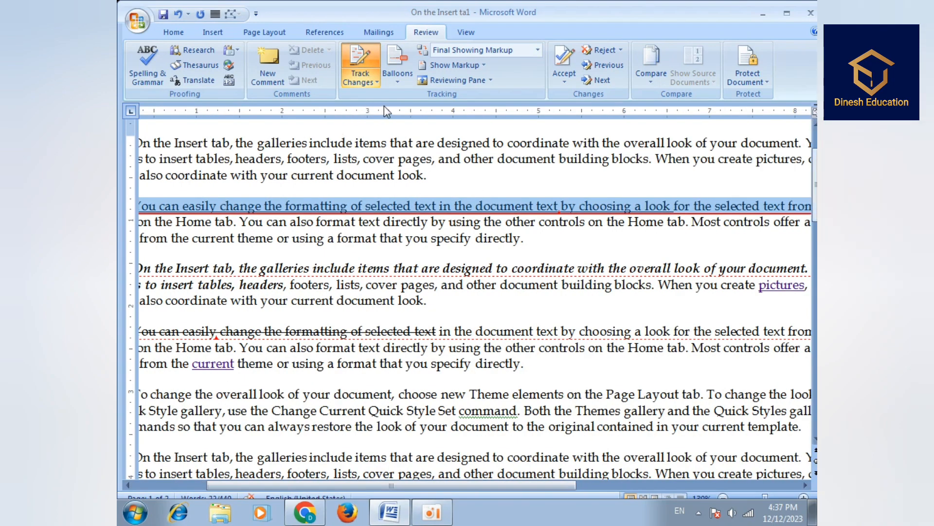
left_click(404, 82)
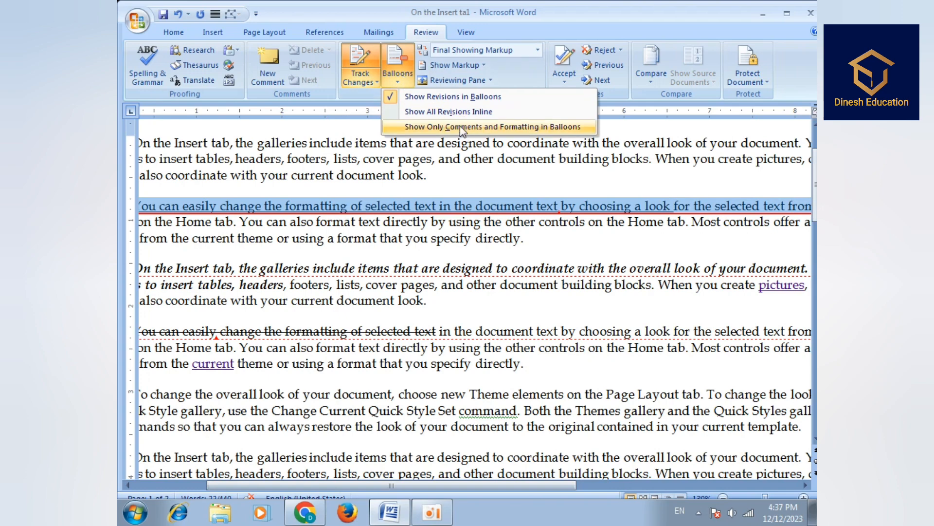
- Compare the Final, Original Showing Markup and Original review displays of the document, and leave it set to Final
left_click(535, 50)
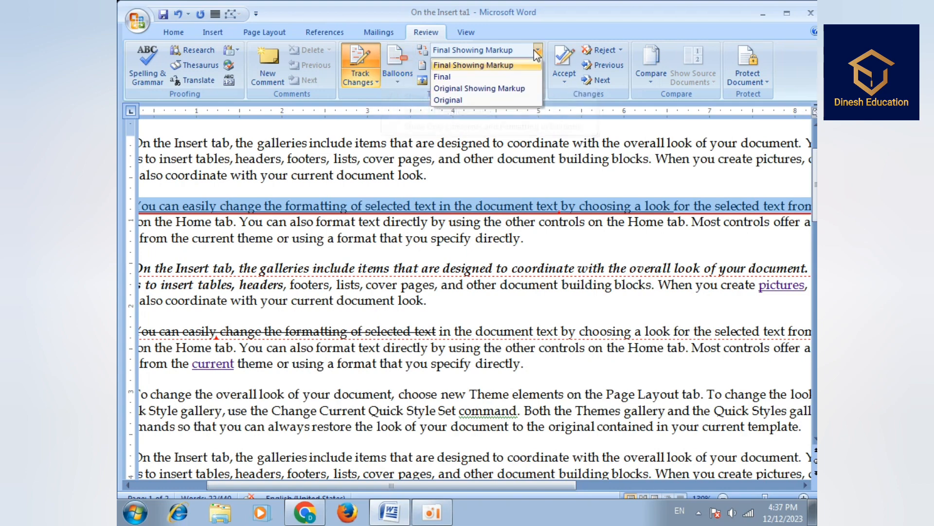
left_click(485, 76)
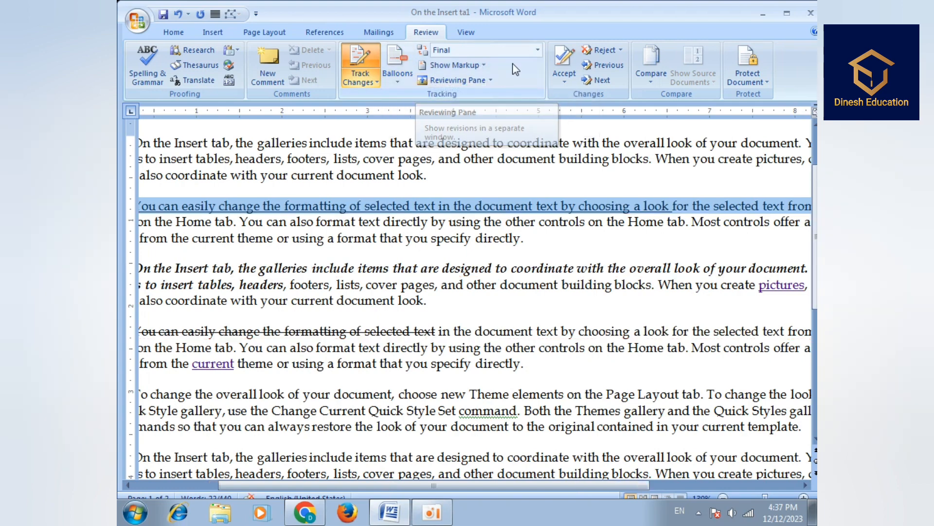
left_click(538, 50)
left_click(504, 88)
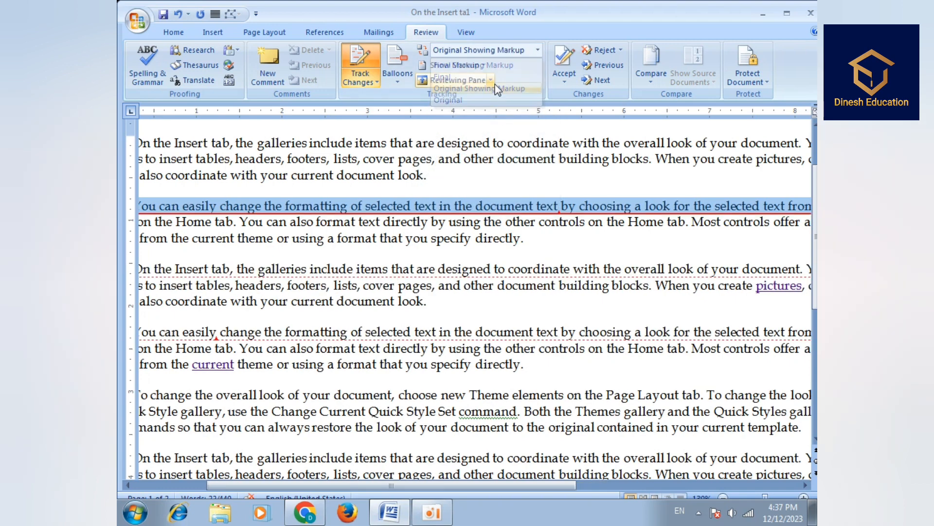
left_click(537, 50)
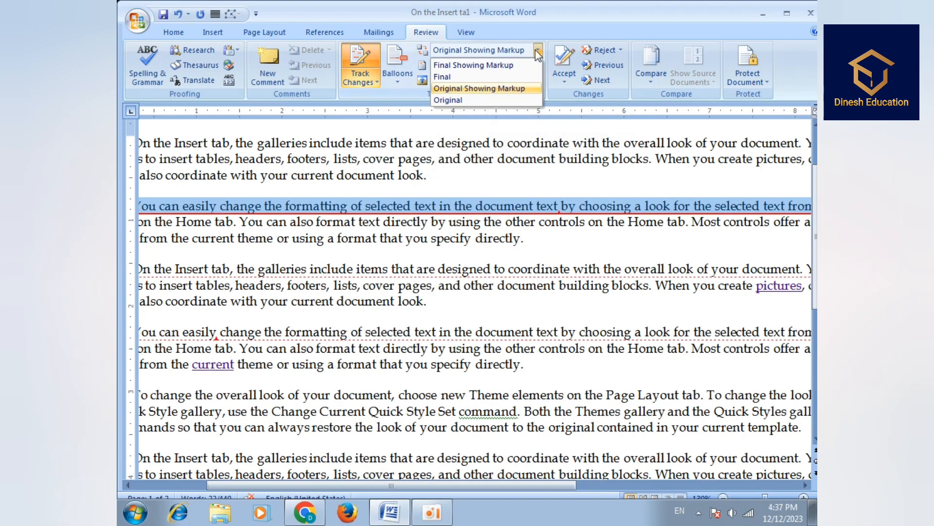
left_click(481, 100)
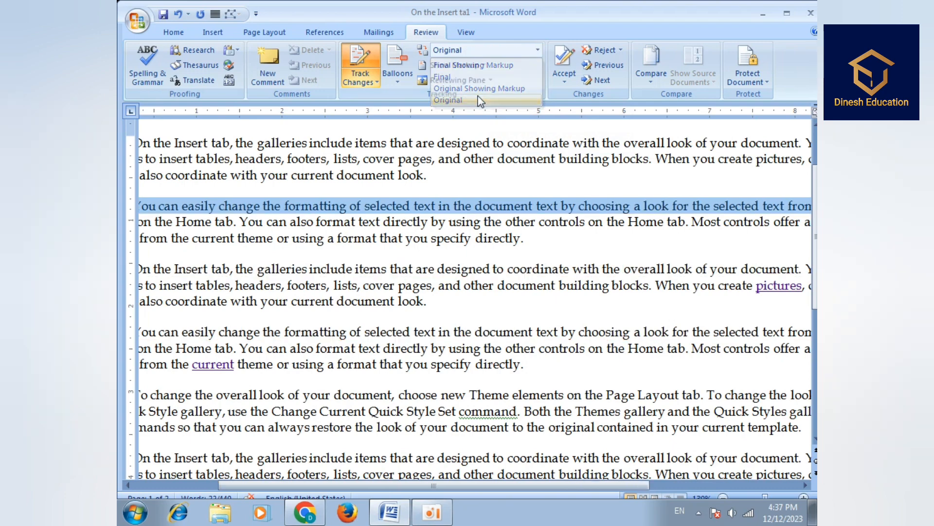
left_click(537, 50)
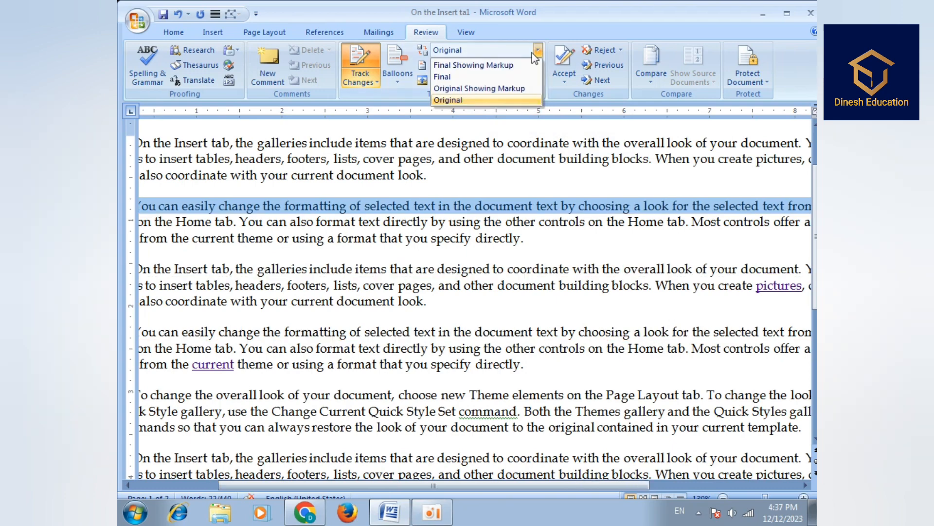
left_click(494, 78)
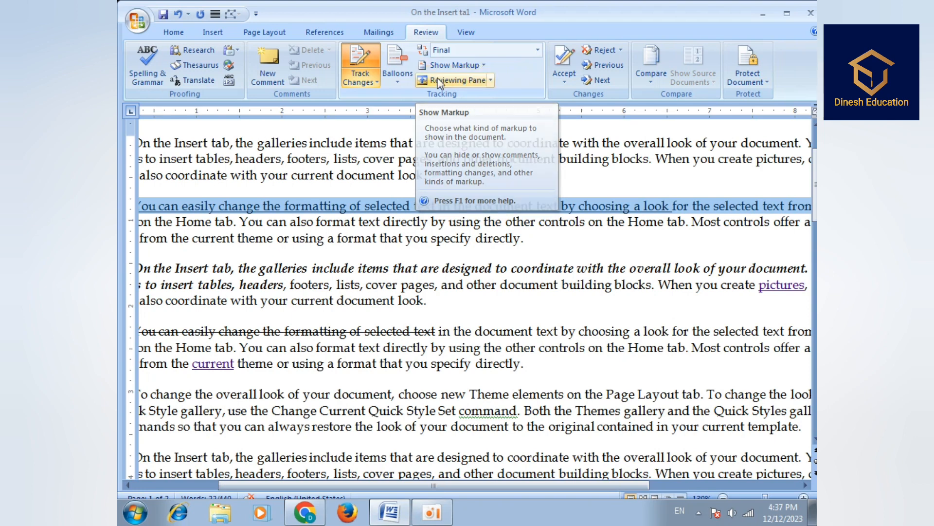
- Change the balloon display from revisions in balloons to showing all revisions inline
left_click(402, 79)
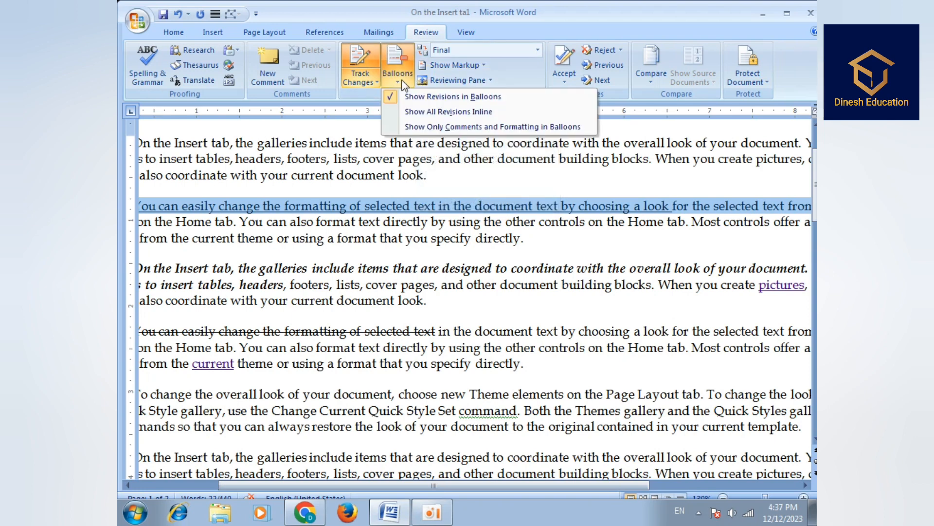
left_click(638, 123)
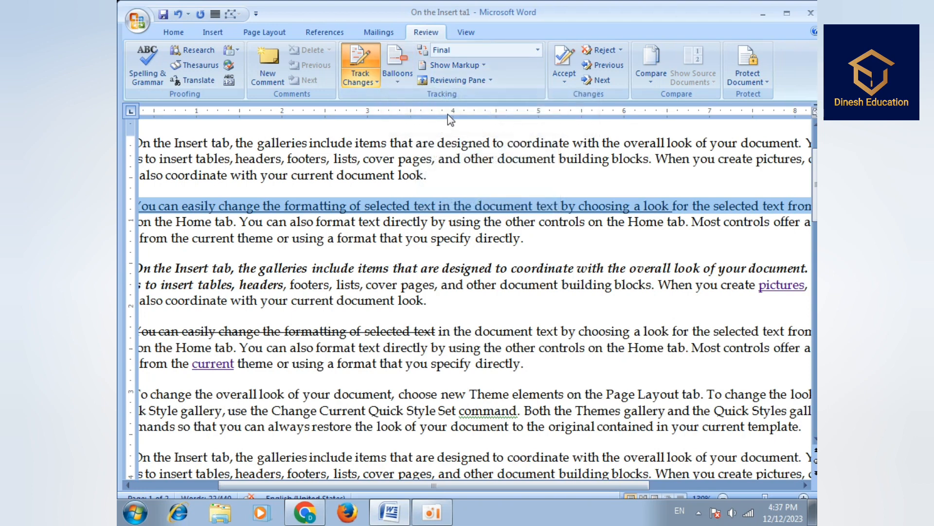
left_click(400, 83)
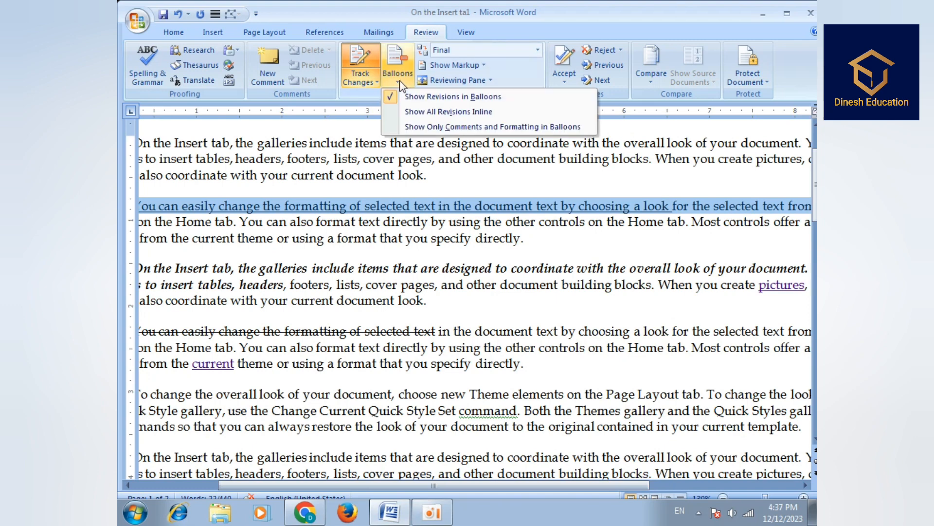
left_click(437, 95)
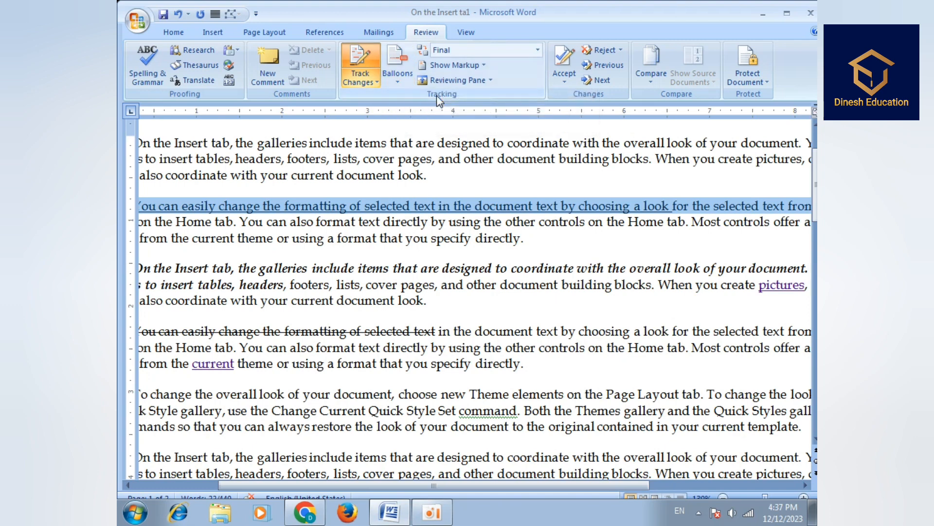
left_click(398, 83)
left_click(418, 111)
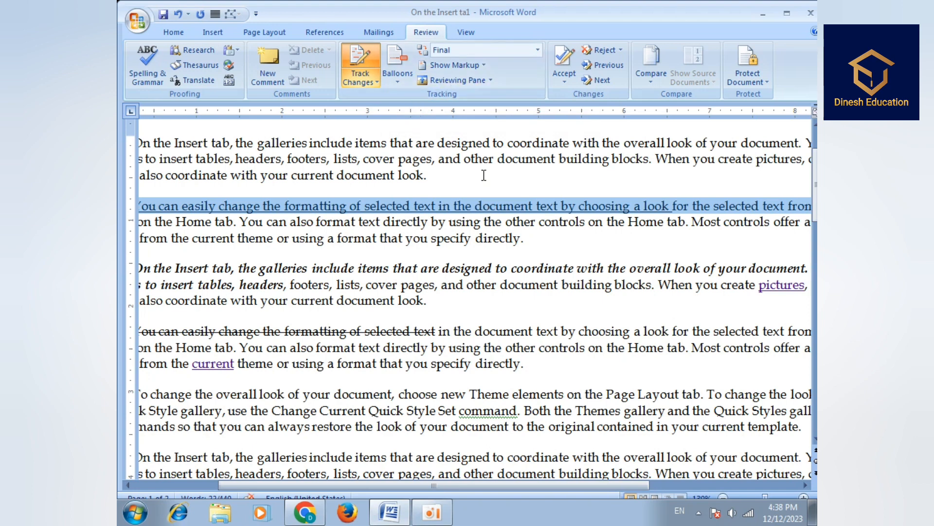
- Examine which markup types and reviewers can be shown or hidden, and leave the choices unchanged
left_click(482, 65)
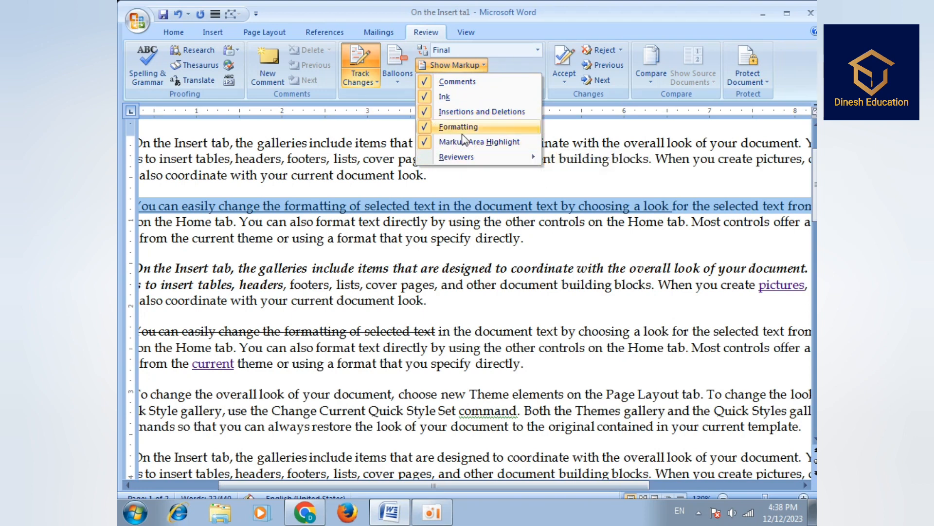
mouse_move(526, 157)
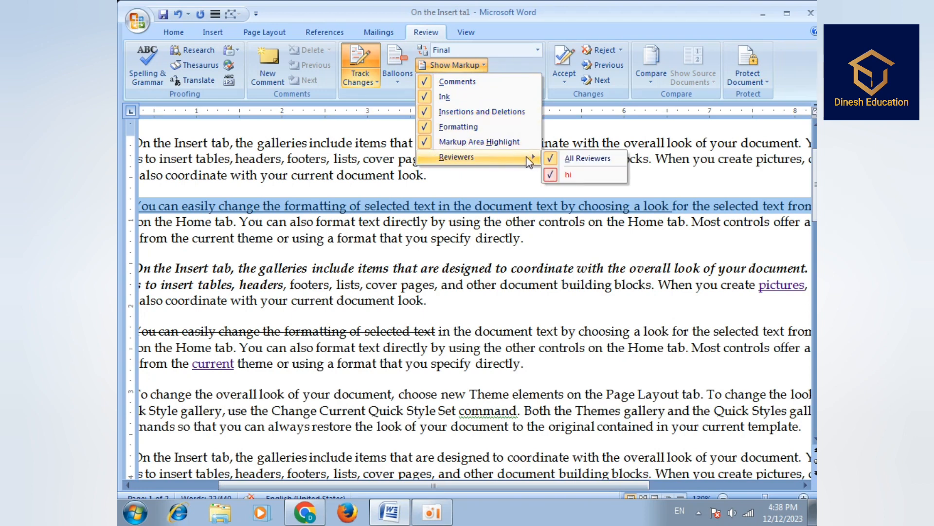
left_click(522, 188)
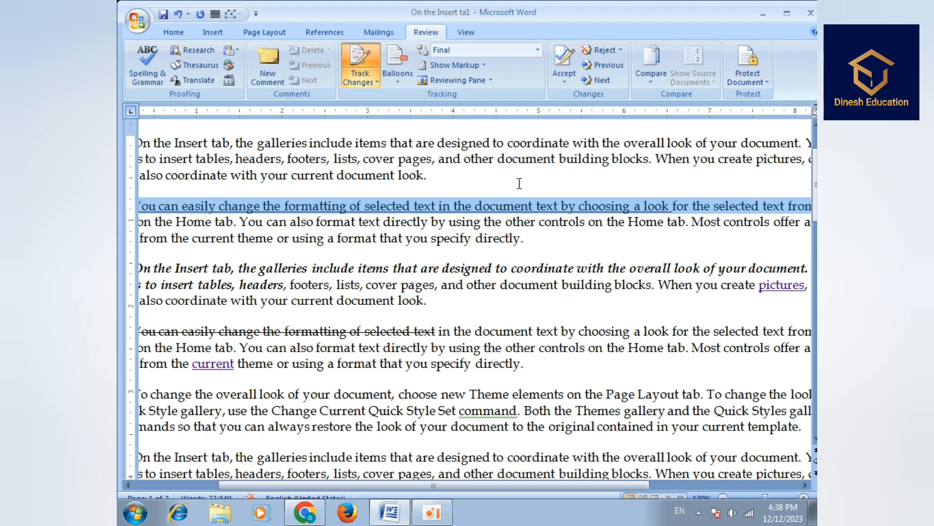
- Open the reviewing pane in its vertical layout, and switch it to the horizontal layout
left_click(490, 80)
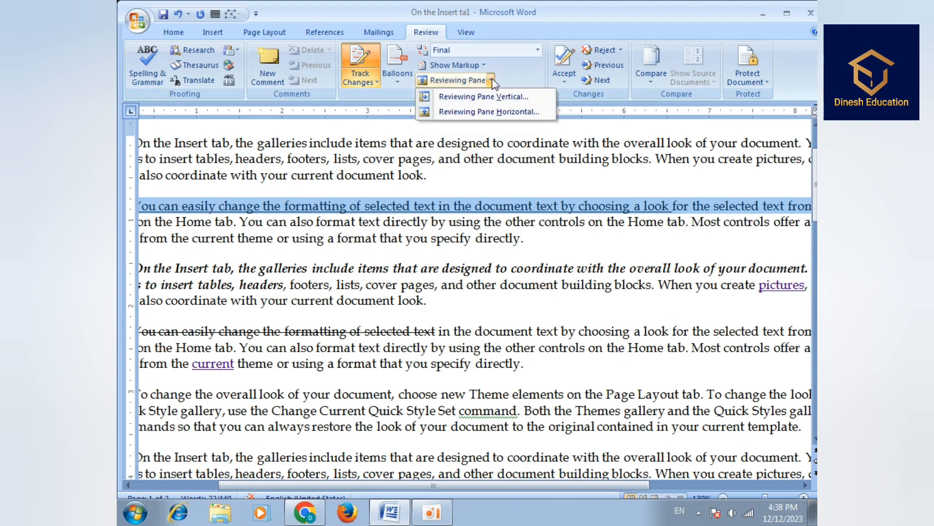
left_click(507, 99)
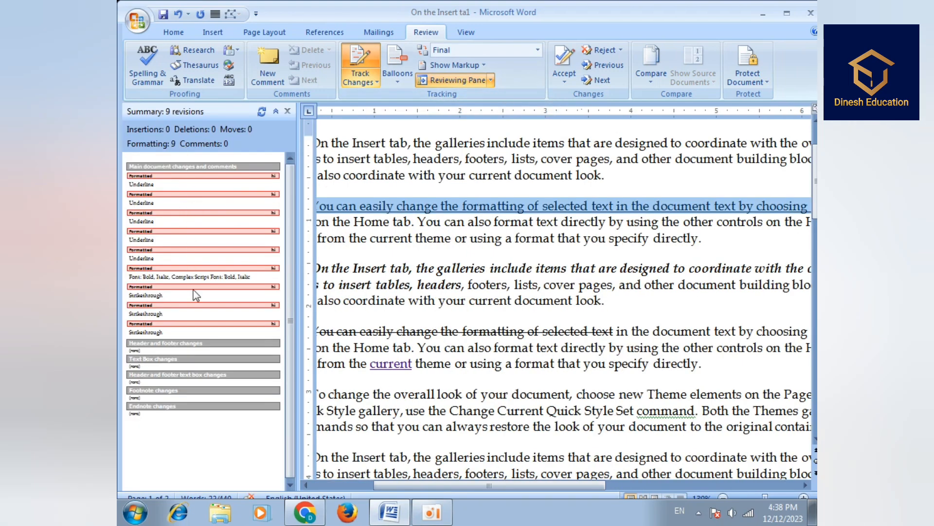
left_click(490, 80)
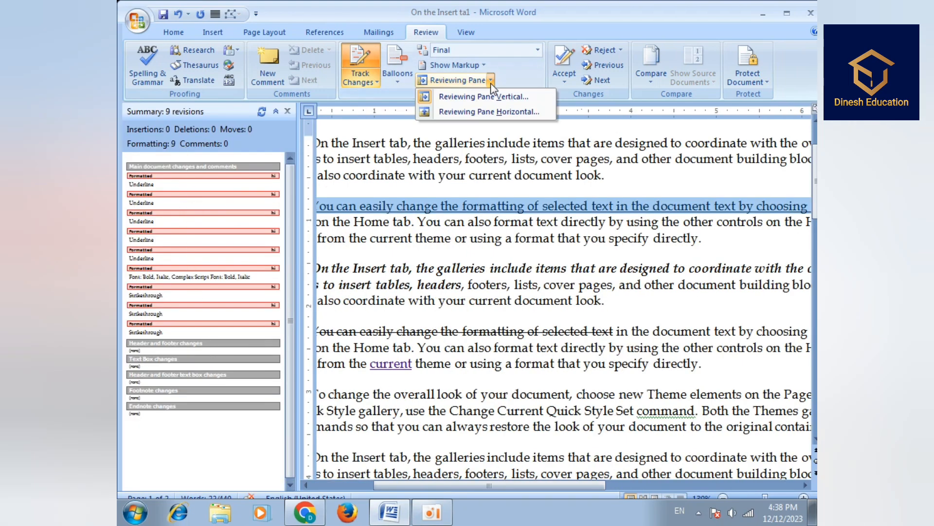
left_click(487, 113)
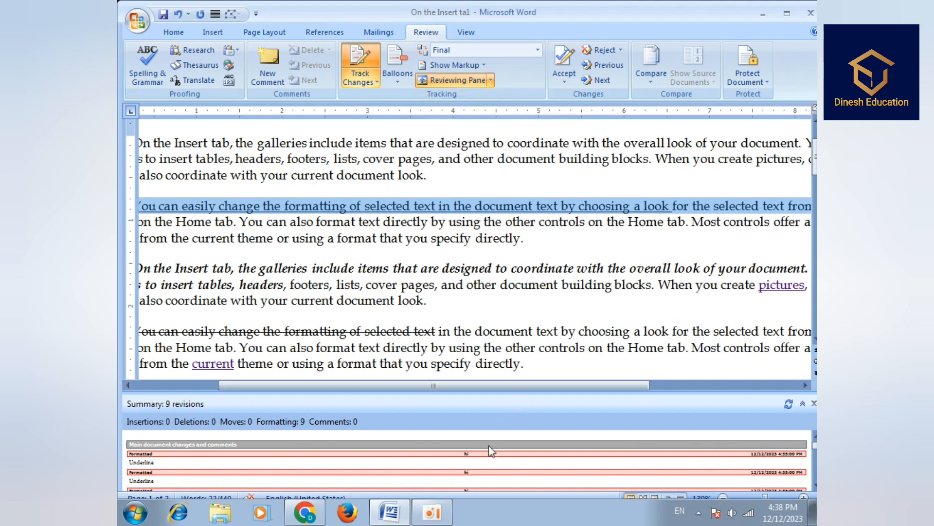
scroll(448, 371, "down", 1)
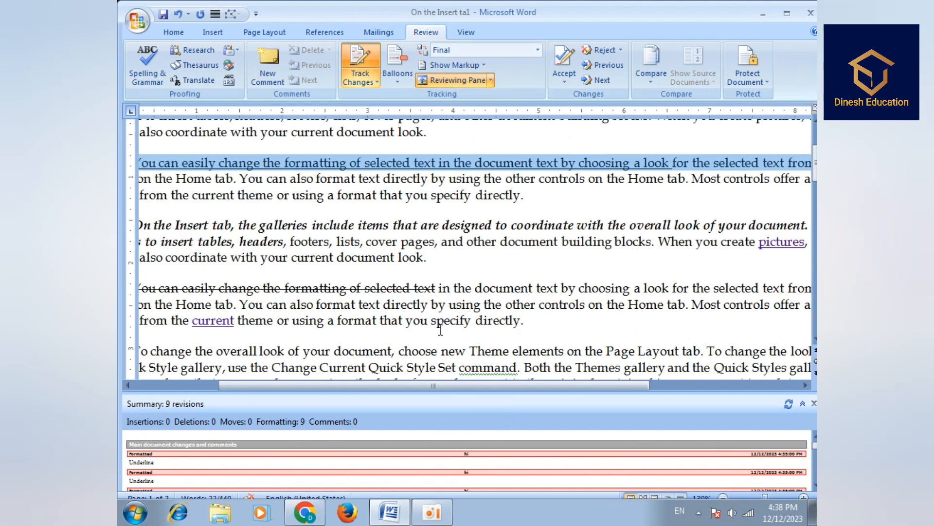